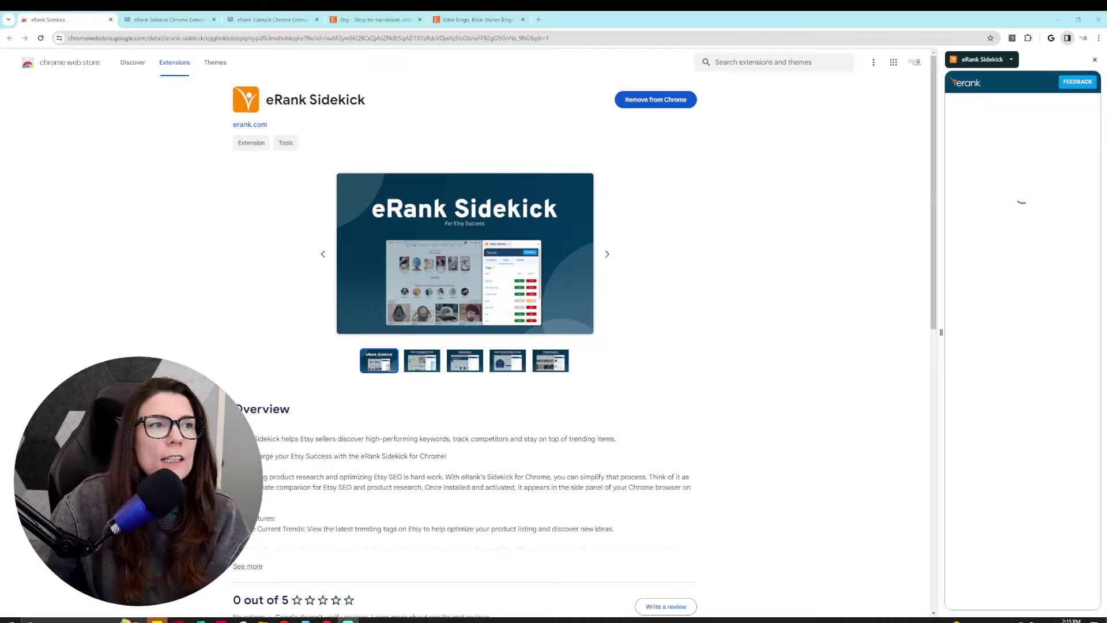
Step: Close the eRank Sidekick side panel and expand the store listing's full Overview with key features
left_click(1095, 60)
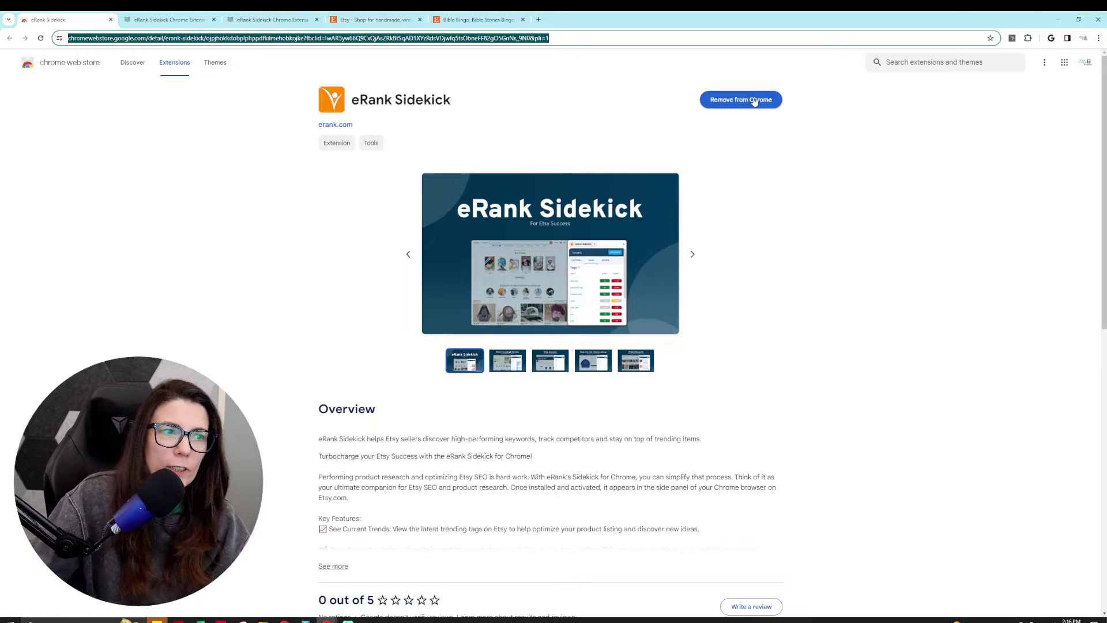
left_click(327, 565)
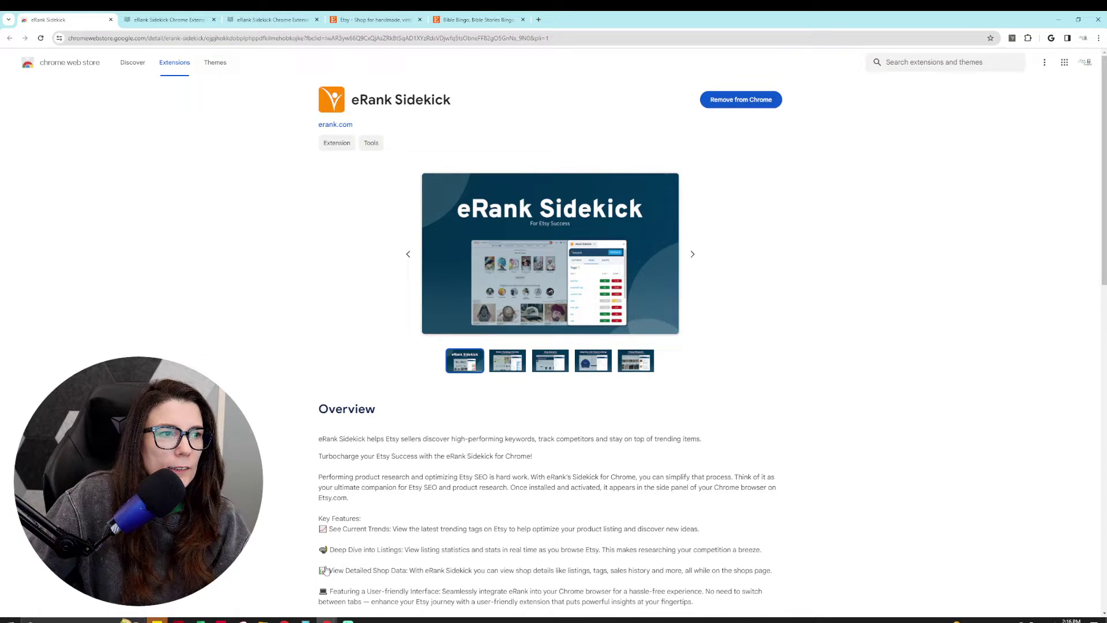
scroll(402, 553, "down", 2)
scroll(402, 552, "down", 3)
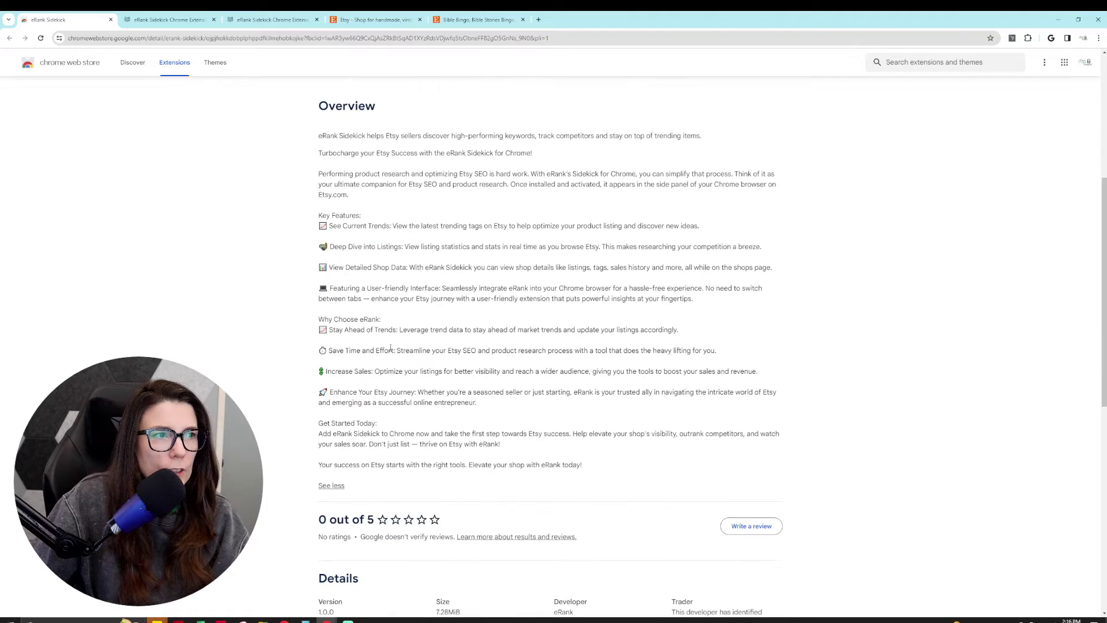
left_click_drag(397, 226, 739, 230)
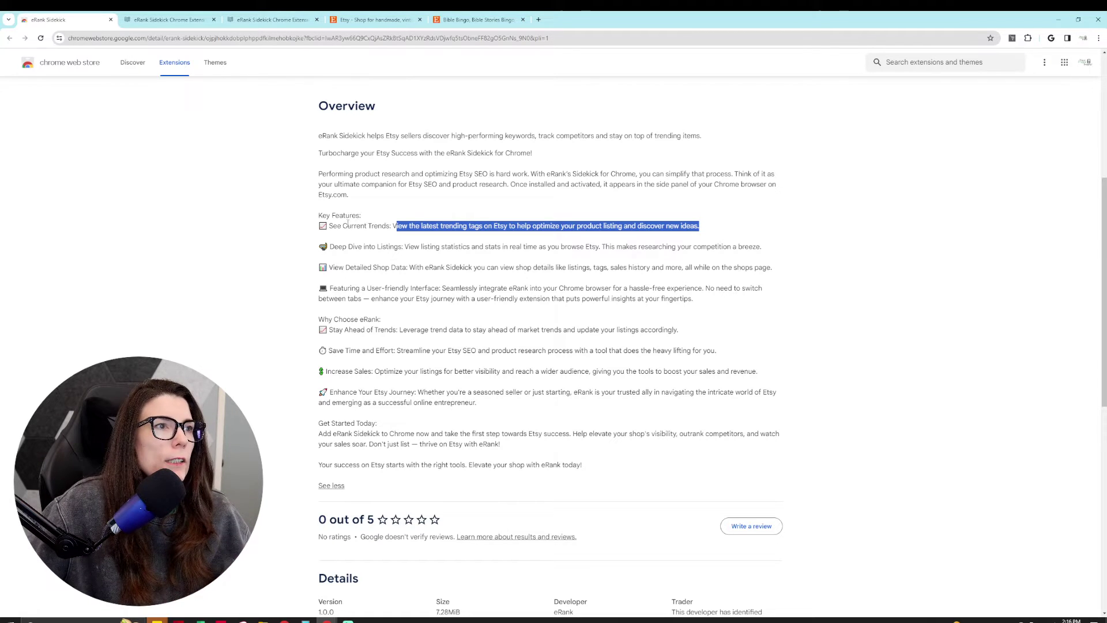
left_click(330, 226)
left_click_drag(330, 226, 392, 226)
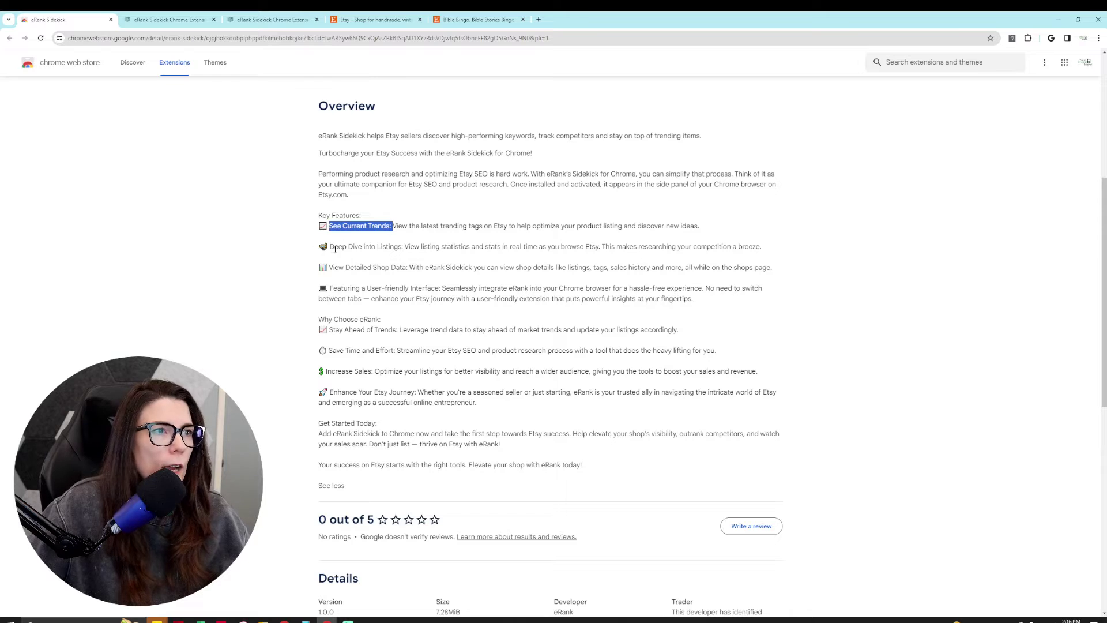
left_click_drag(332, 248, 403, 248)
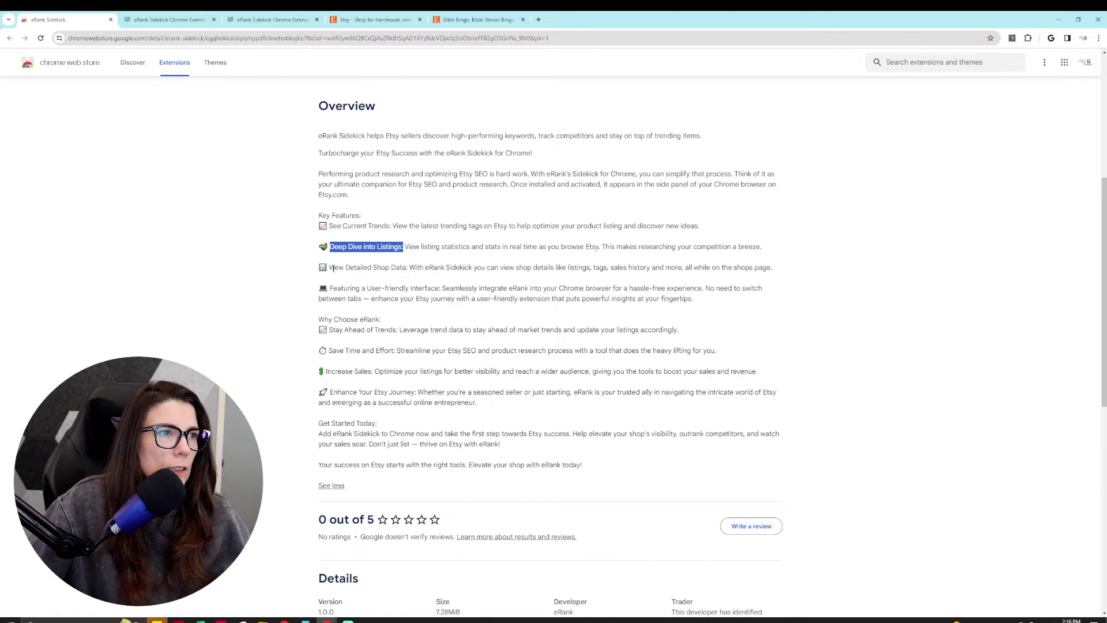
left_click(392, 268)
left_click_drag(410, 267, 443, 288)
left_click(363, 289)
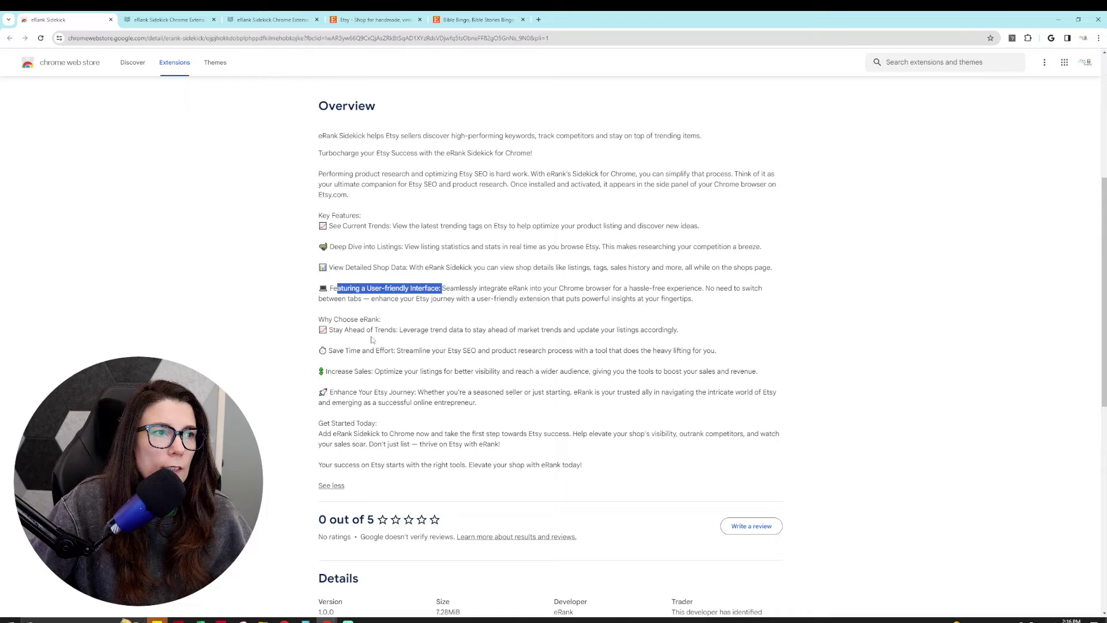
left_click_drag(333, 330, 712, 344)
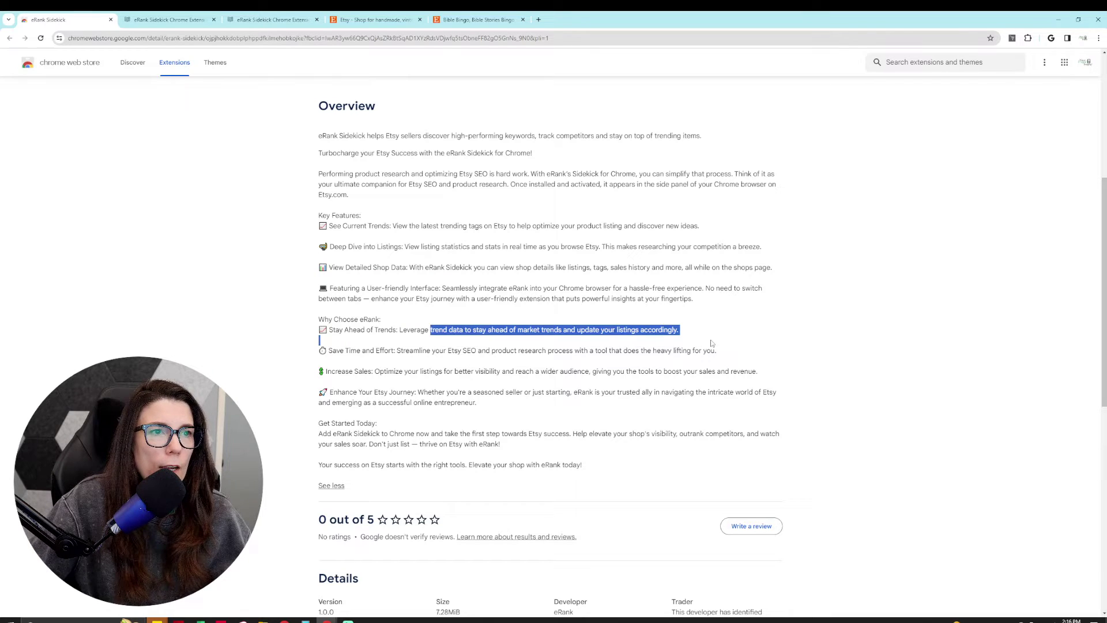
left_click(712, 344)
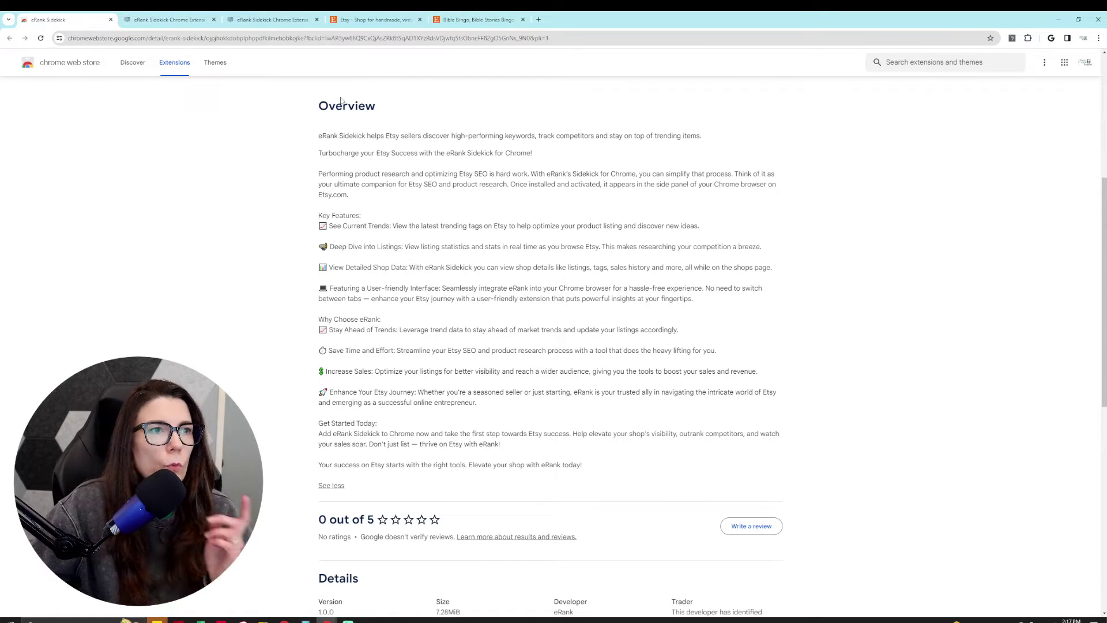
Step: Read the 'Chrome Extension installed' article, then switch to the copy listing Go to Etsy, Active Listings, Keyword Research
scroll(799, 215, "up", 5)
left_click(167, 20)
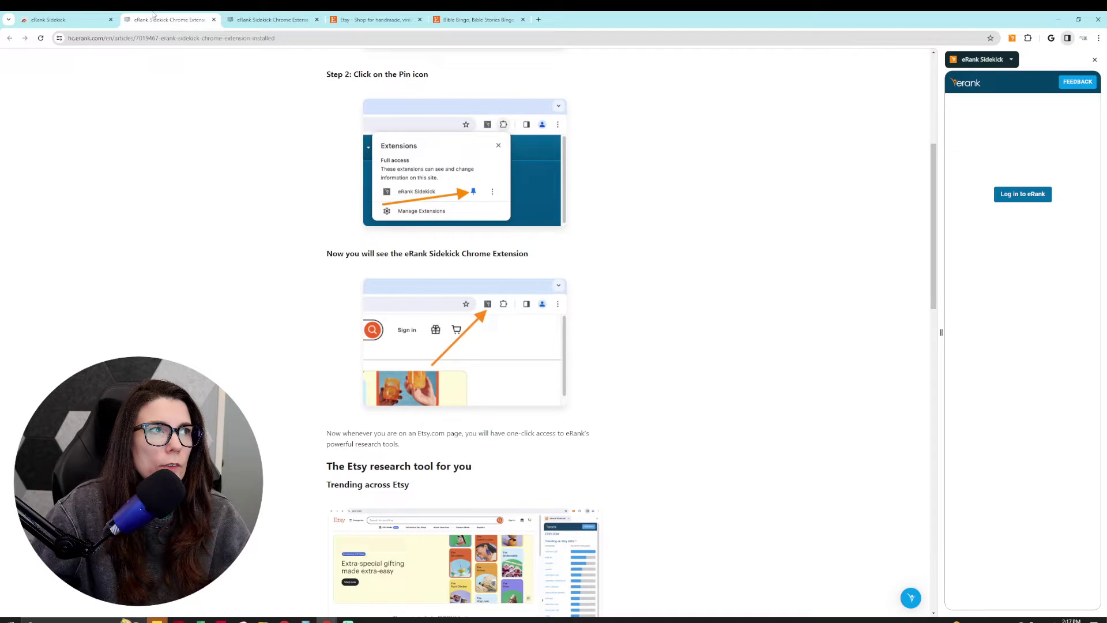
scroll(744, 244, "up", 3)
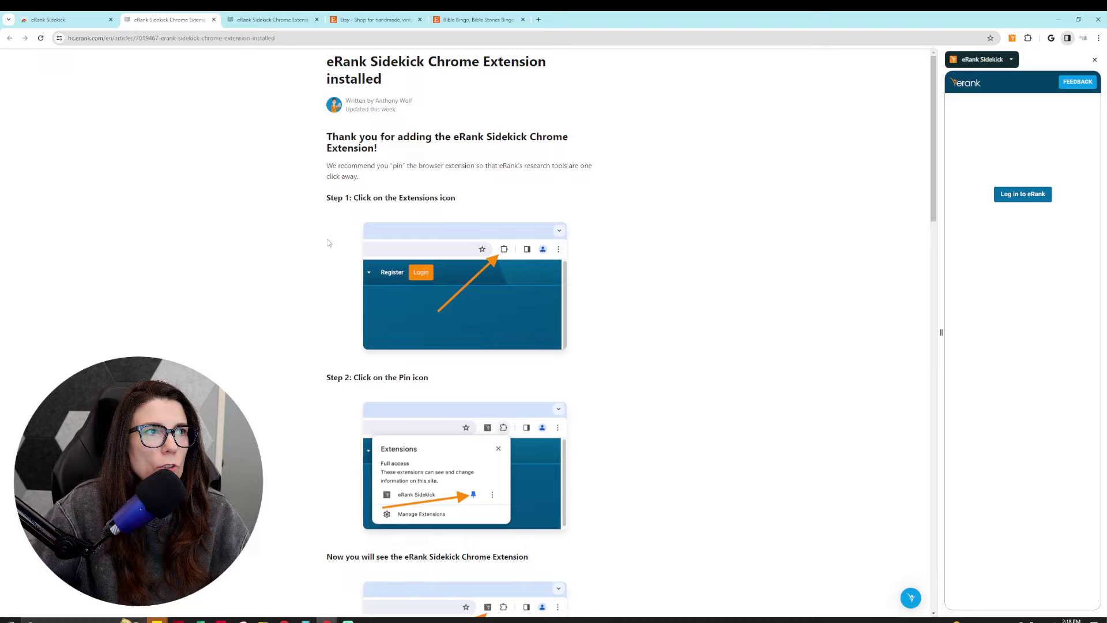
scroll(437, 341, "down", 8)
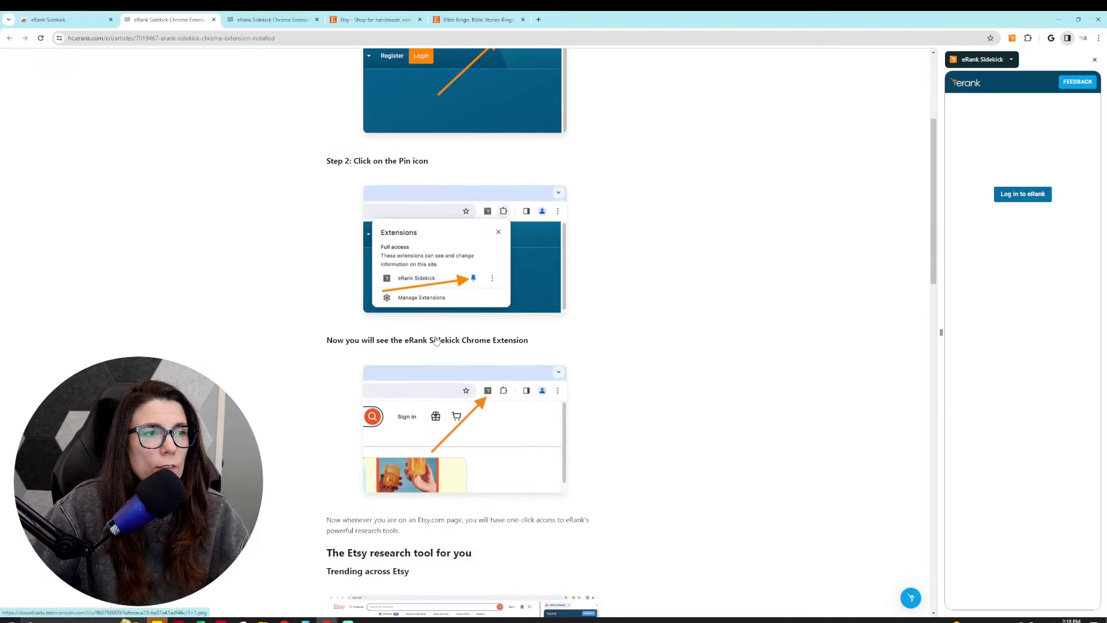
scroll(436, 341, "down", 10)
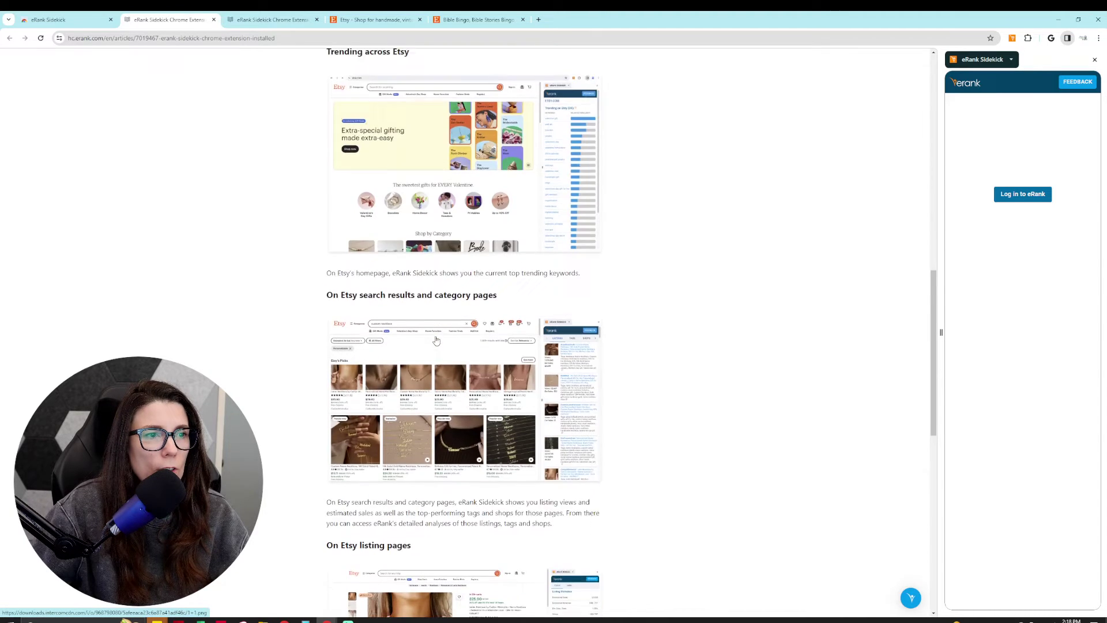
scroll(436, 340, "down", 4)
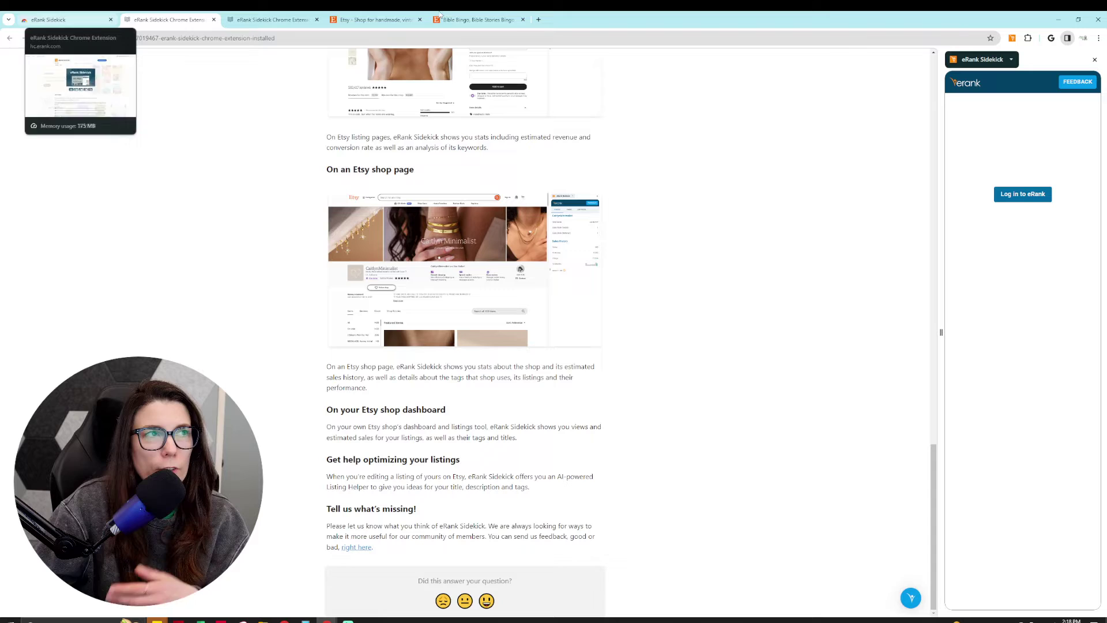
left_click(281, 22)
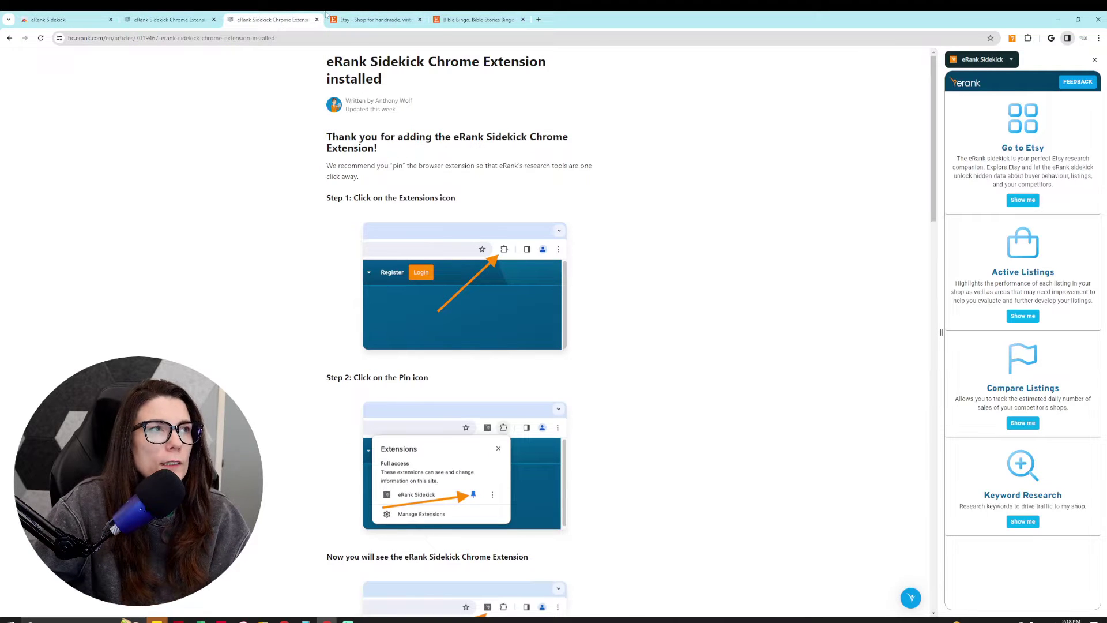
Step: Open the Etsy homepage and highlight eRank's 'Trending on Etsy (US)' keyword heading, topped by valentine gift
left_click(361, 16)
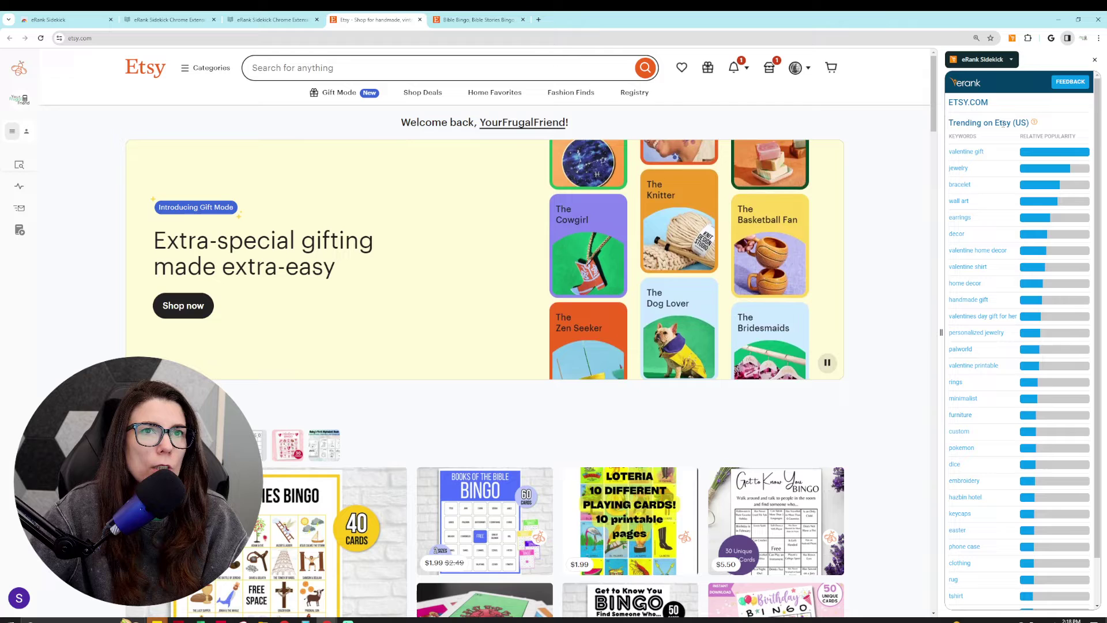
left_click_drag(948, 122, 1030, 123)
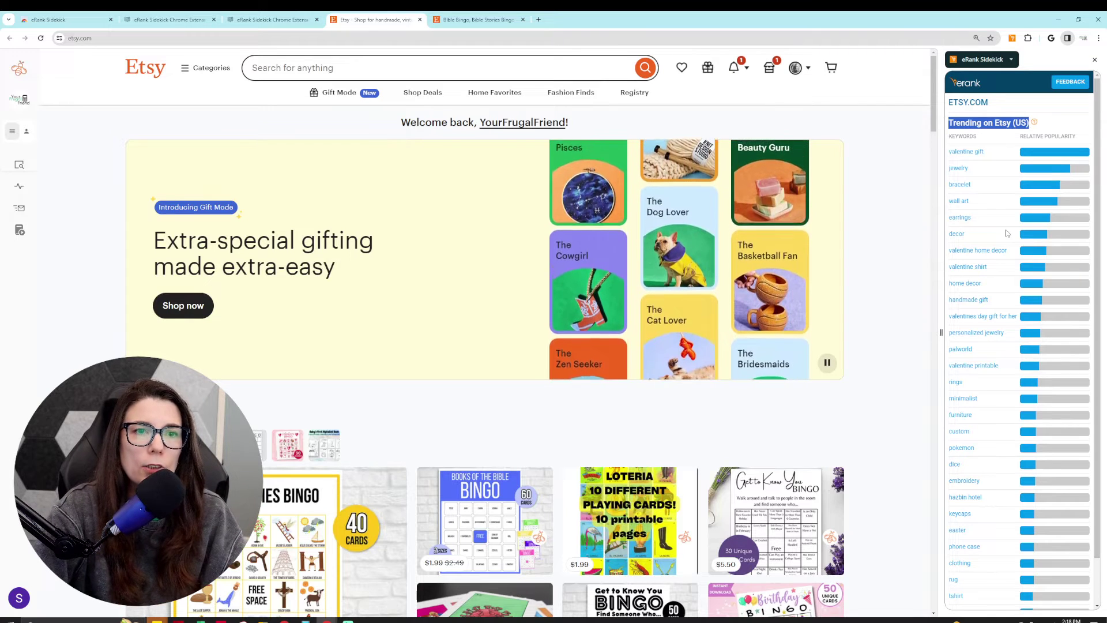
left_click_drag(1003, 156, 949, 154)
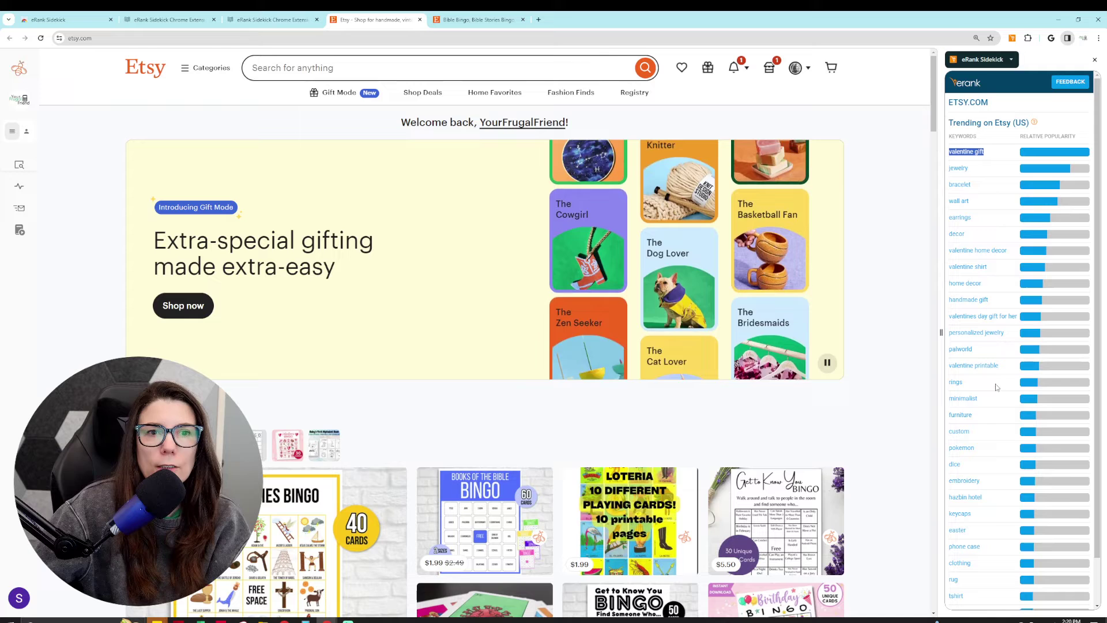
scroll(1001, 391, "down", 2)
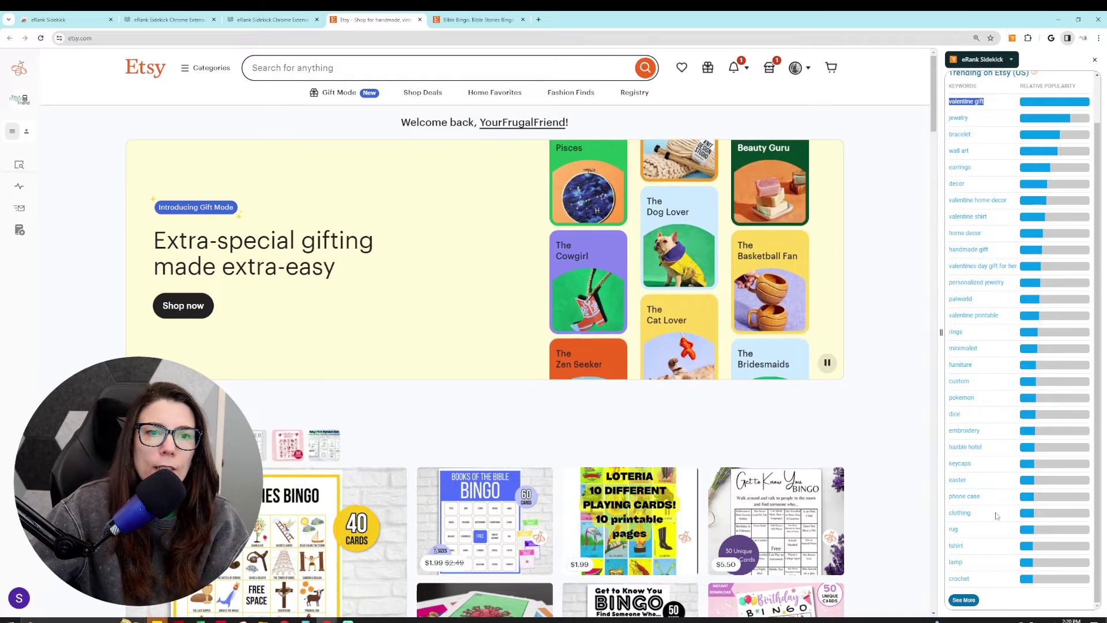
double_click(979, 480)
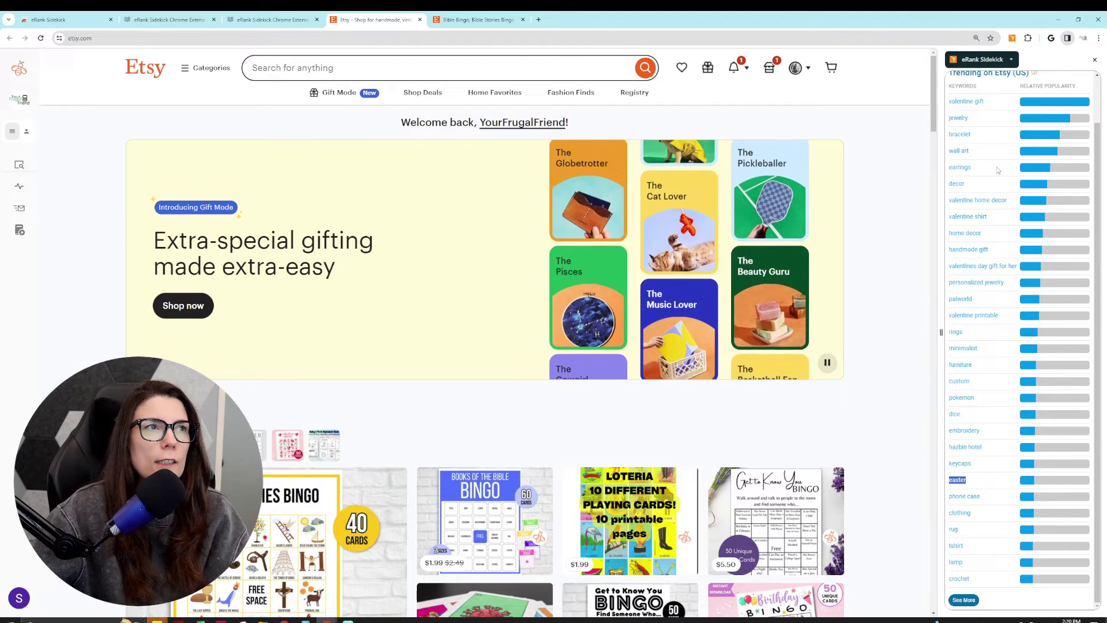
scroll(869, 482, "down", 2)
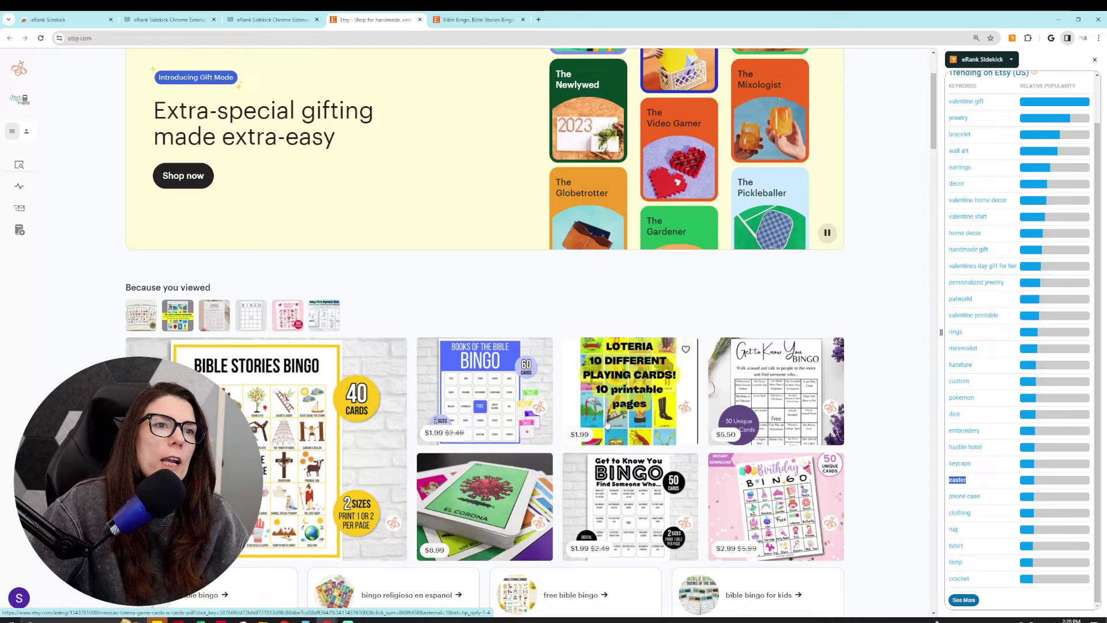
Step: Show eRank stats for the Bible Stories Bingo listing, highlighting 162 estimated sales and the 'In 20+ carts' note
left_click(463, 18)
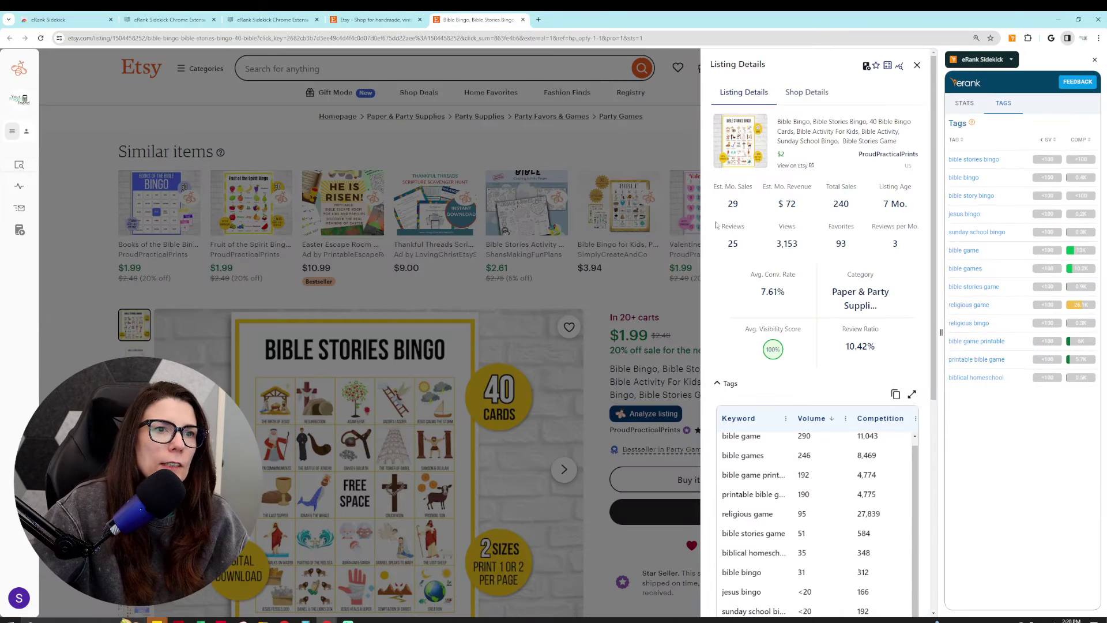
left_click(917, 66)
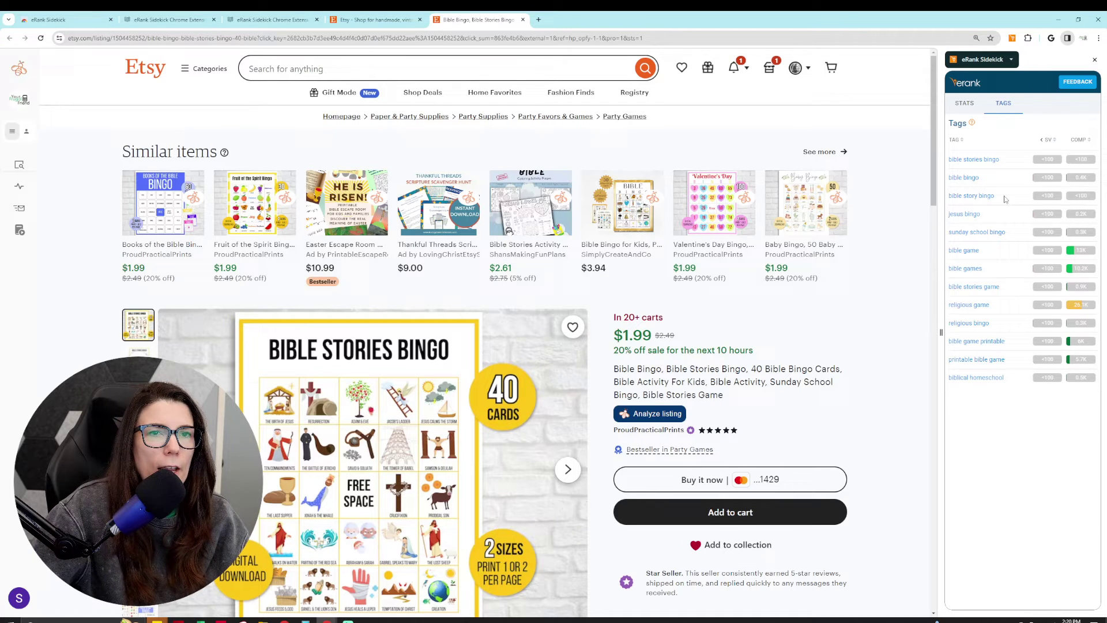
left_click(959, 105)
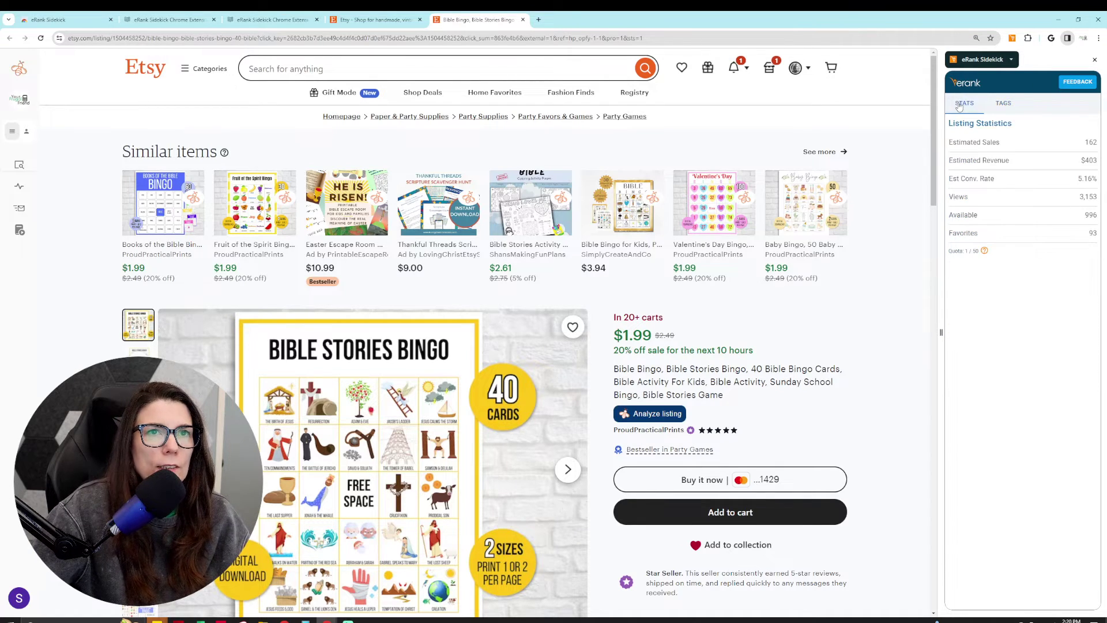
left_click_drag(1083, 144, 1104, 148)
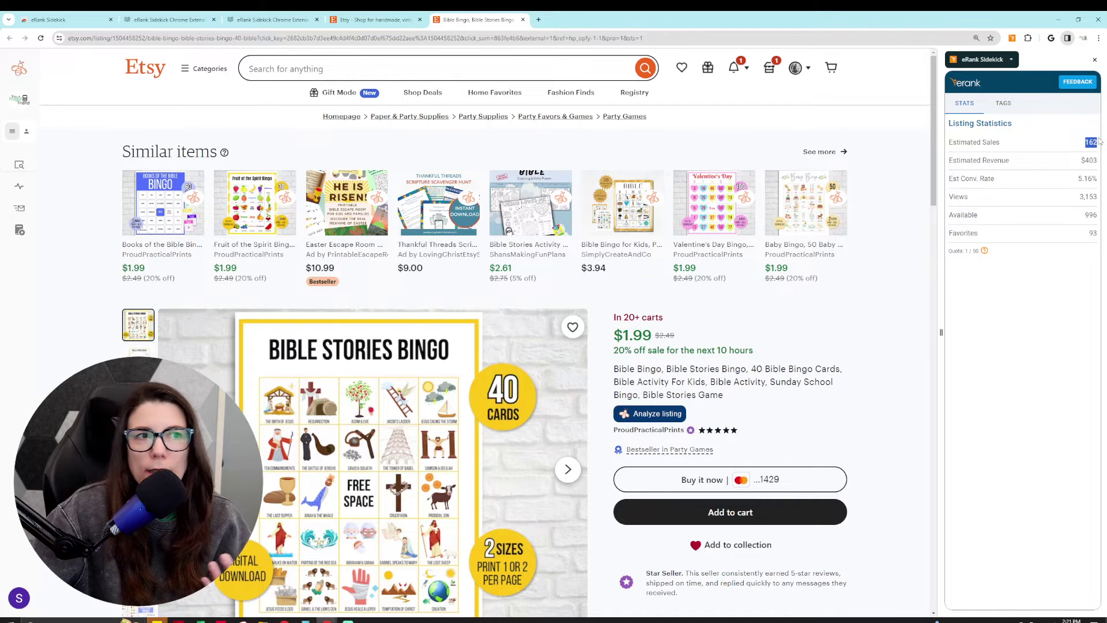
left_click_drag(665, 318, 613, 323)
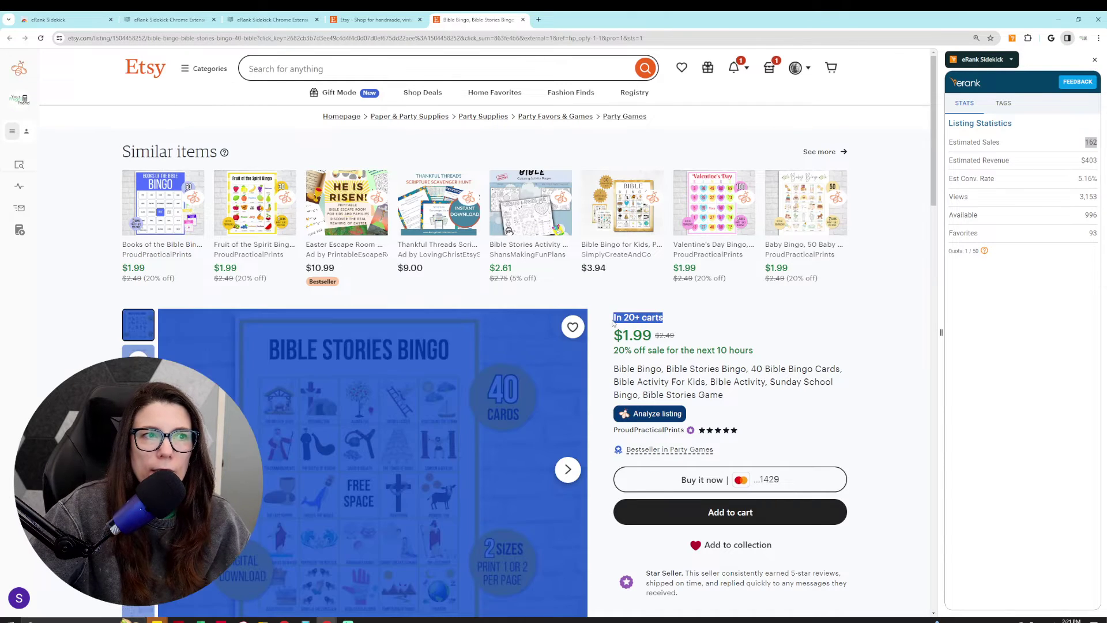
Step: Highlight the $403 revenue estimate, view the main photo full-screen, and mark the $1.99 price
left_click(704, 307)
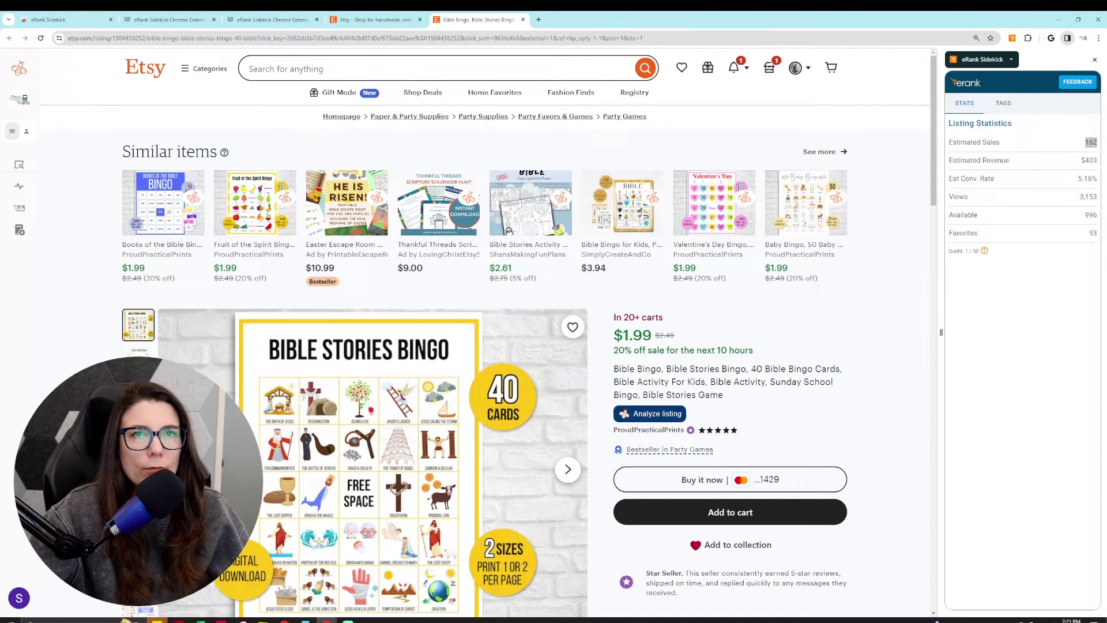
left_click_drag(1081, 164, 1097, 182)
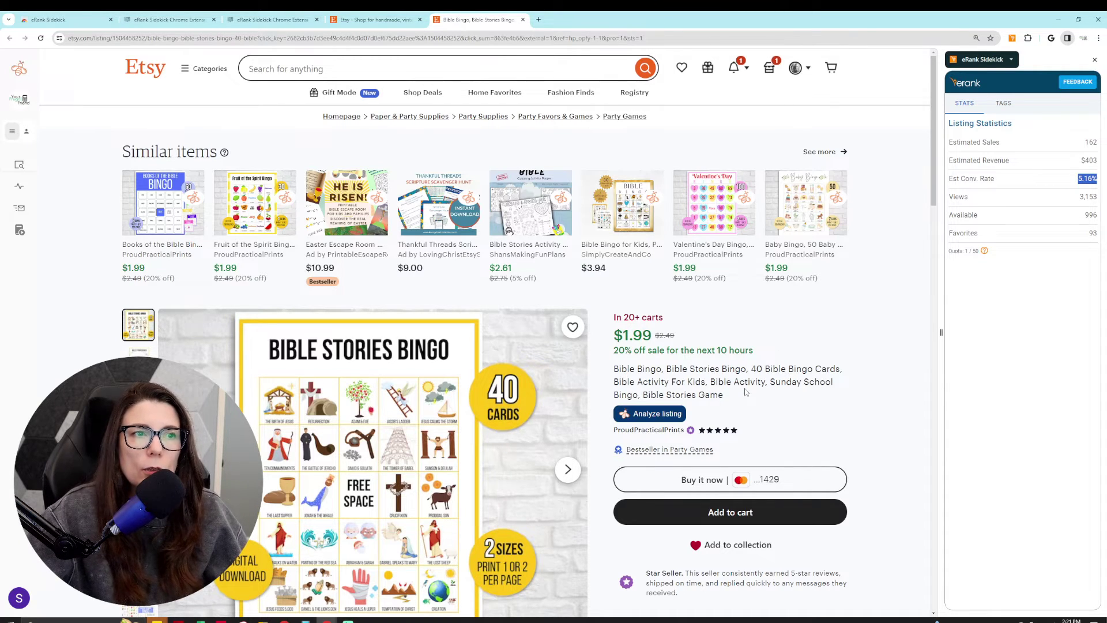
left_click(339, 477)
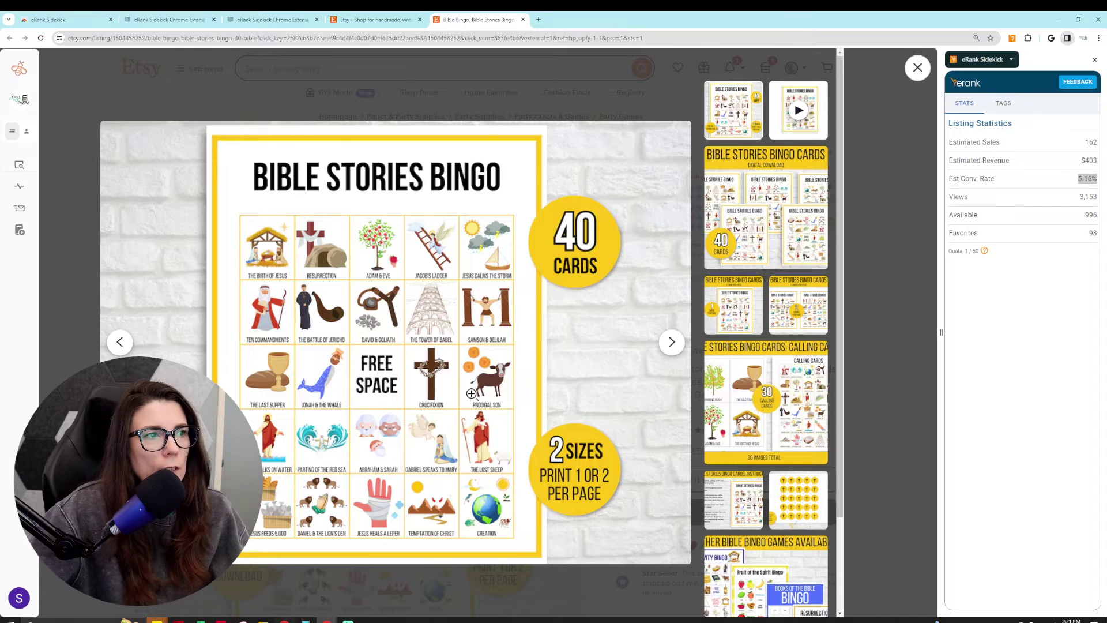
left_click(916, 67)
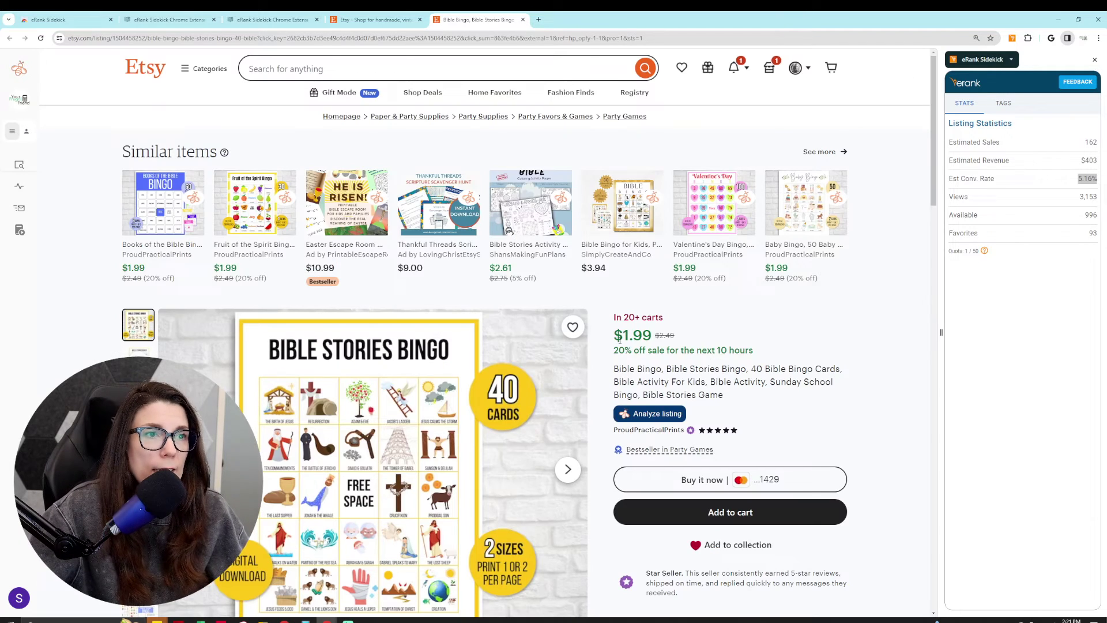
left_click_drag(652, 339, 613, 336)
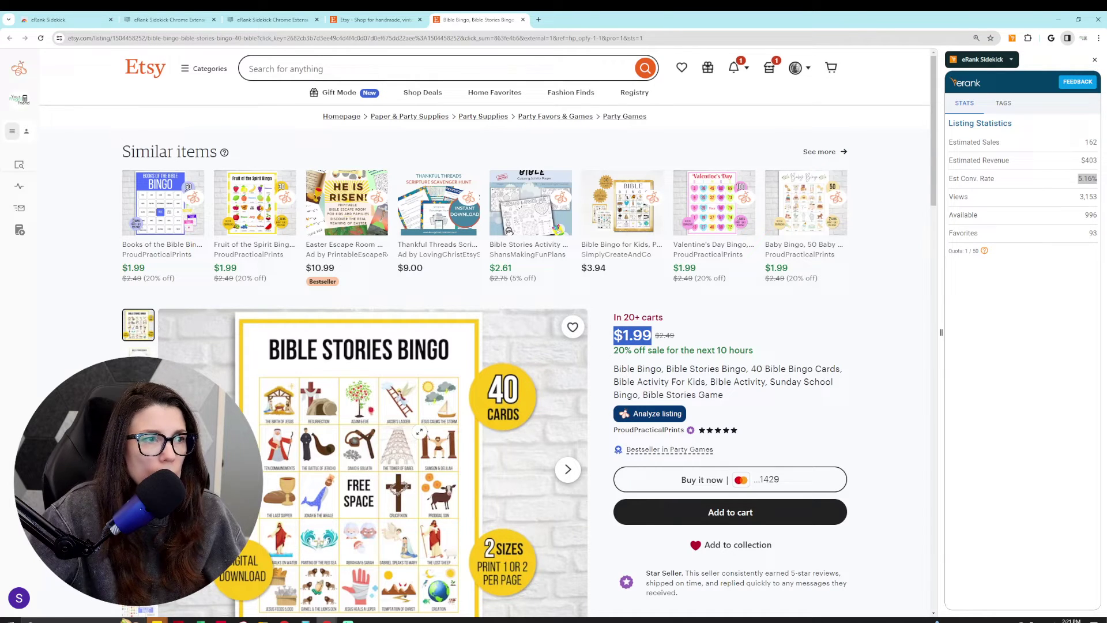
Step: Browse the listing photos and details, then highlight the 996 available quantity in eRank stats
left_click(138, 352)
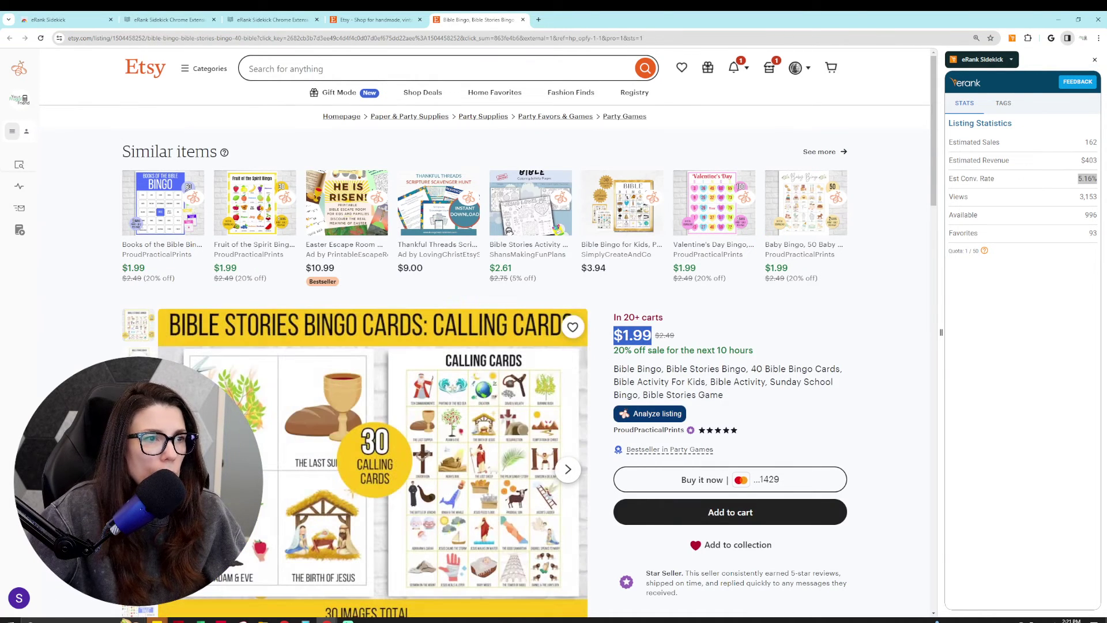
left_click(139, 325)
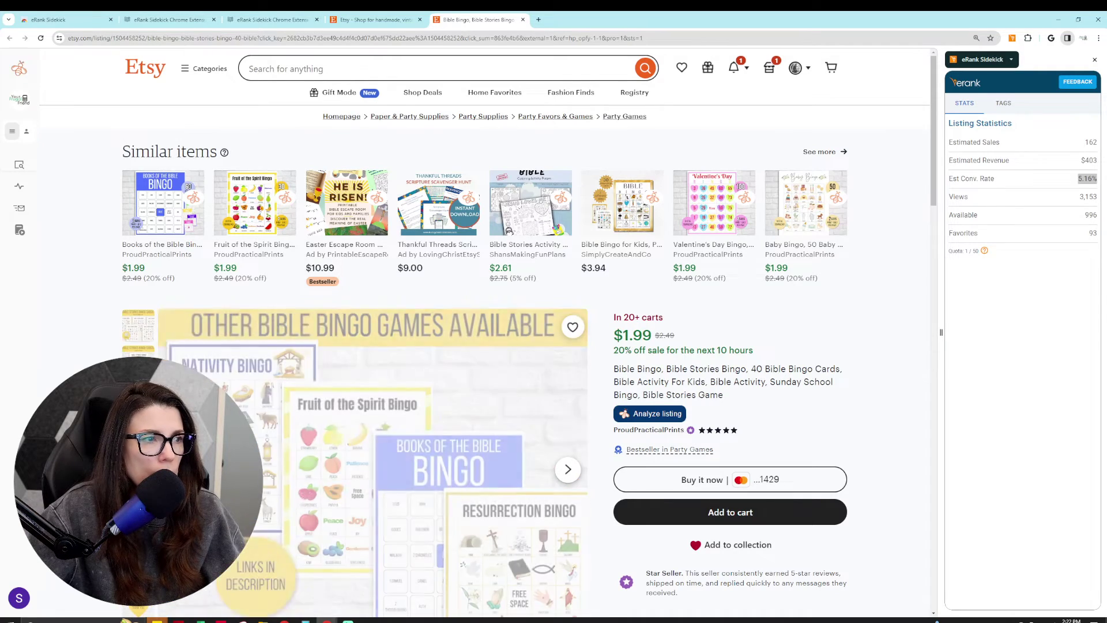
scroll(484, 332, "down", 2)
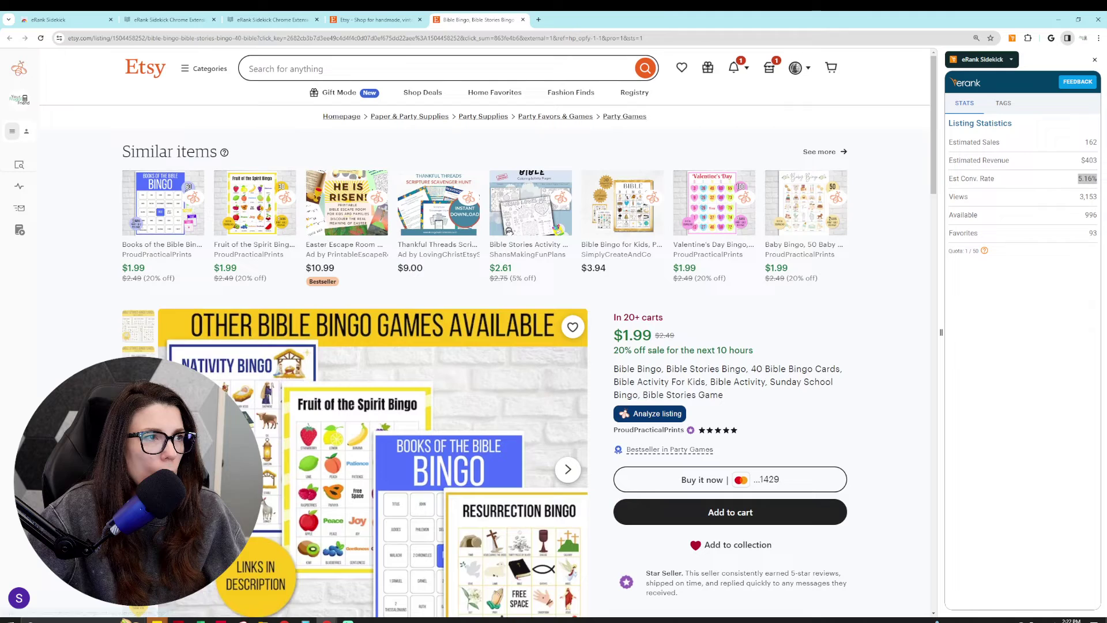
left_click(139, 353)
scroll(529, 331, "down", 3)
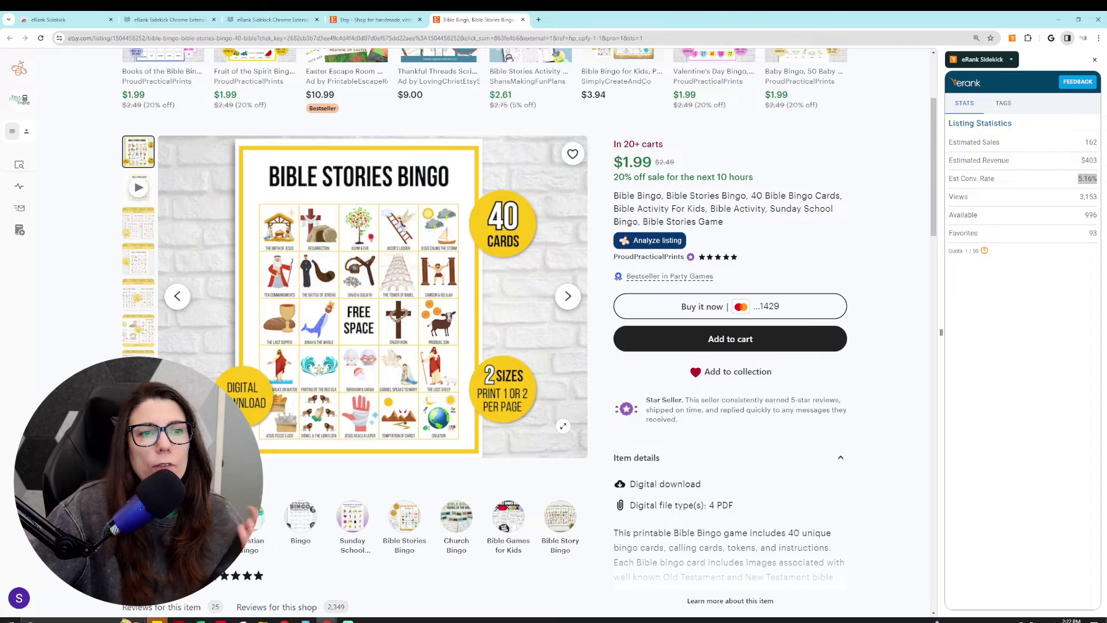
scroll(562, 426, "down", 5)
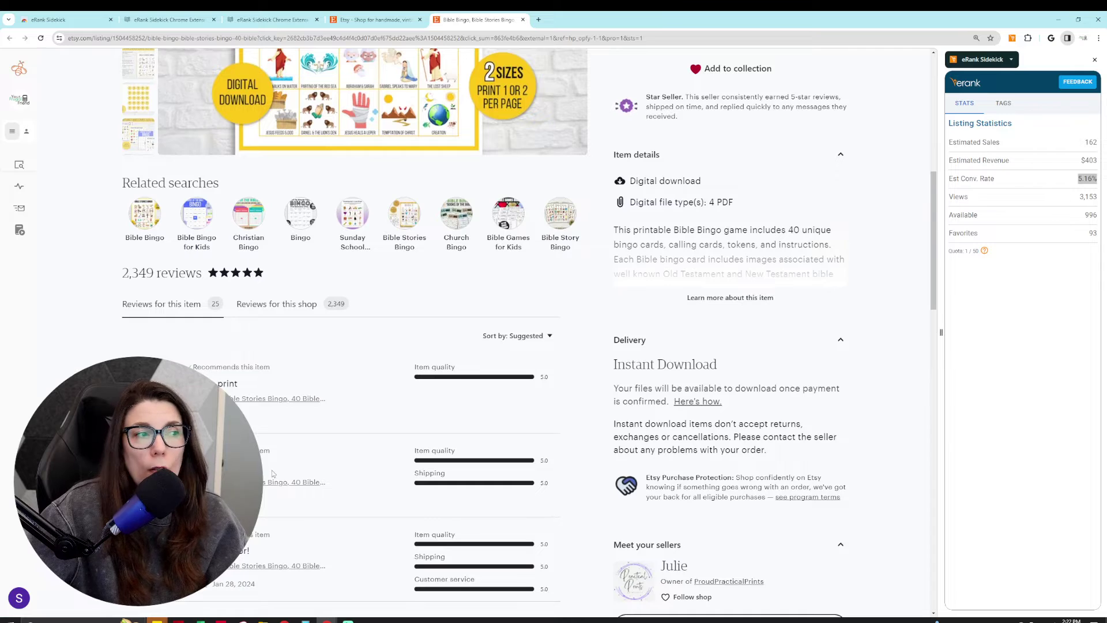
scroll(272, 469, "down", 4)
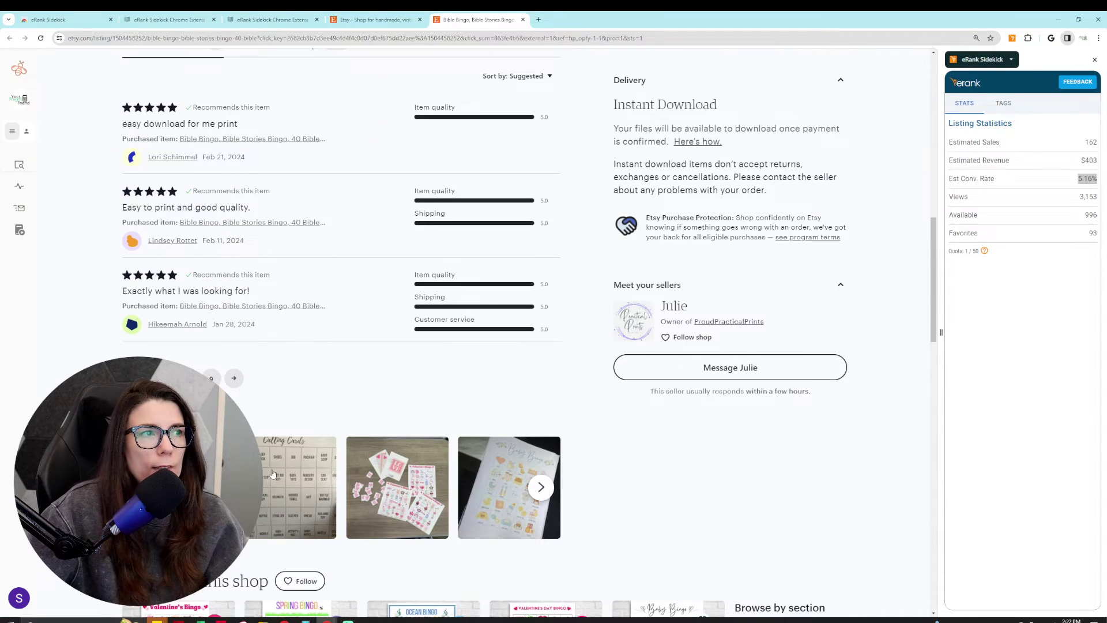
scroll(206, 370, "up", 7)
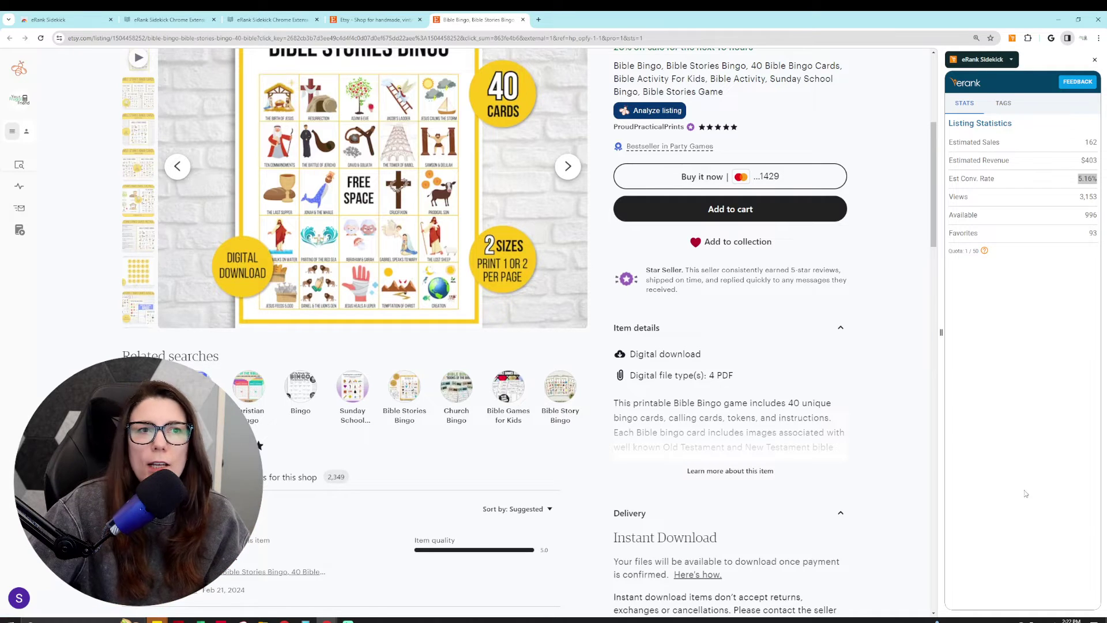
scroll(854, 442, "up", 4)
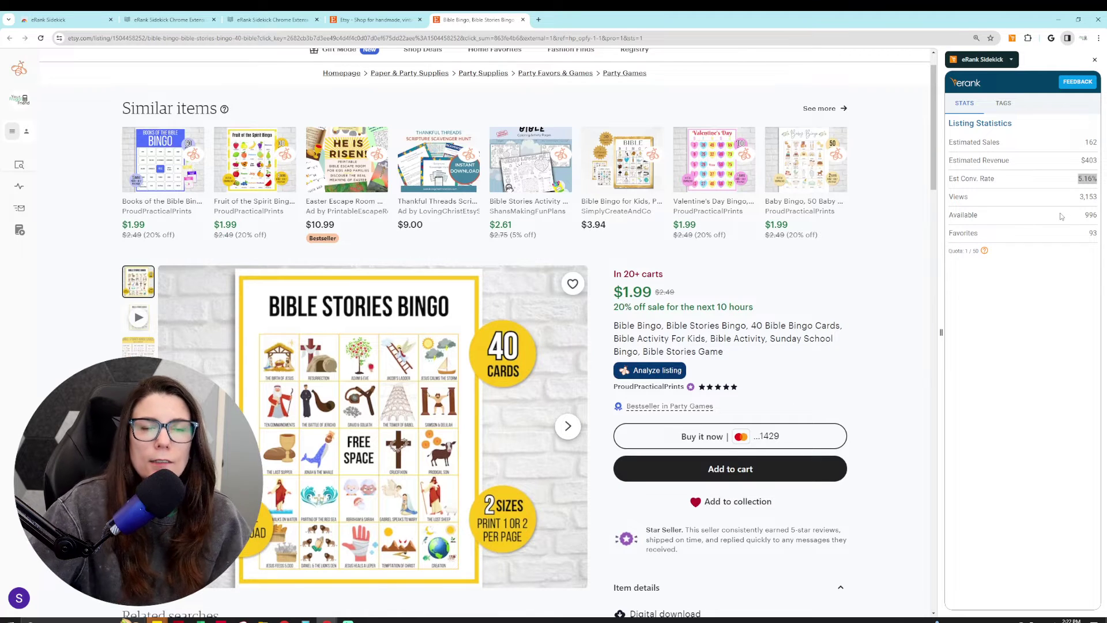
left_click(1076, 196)
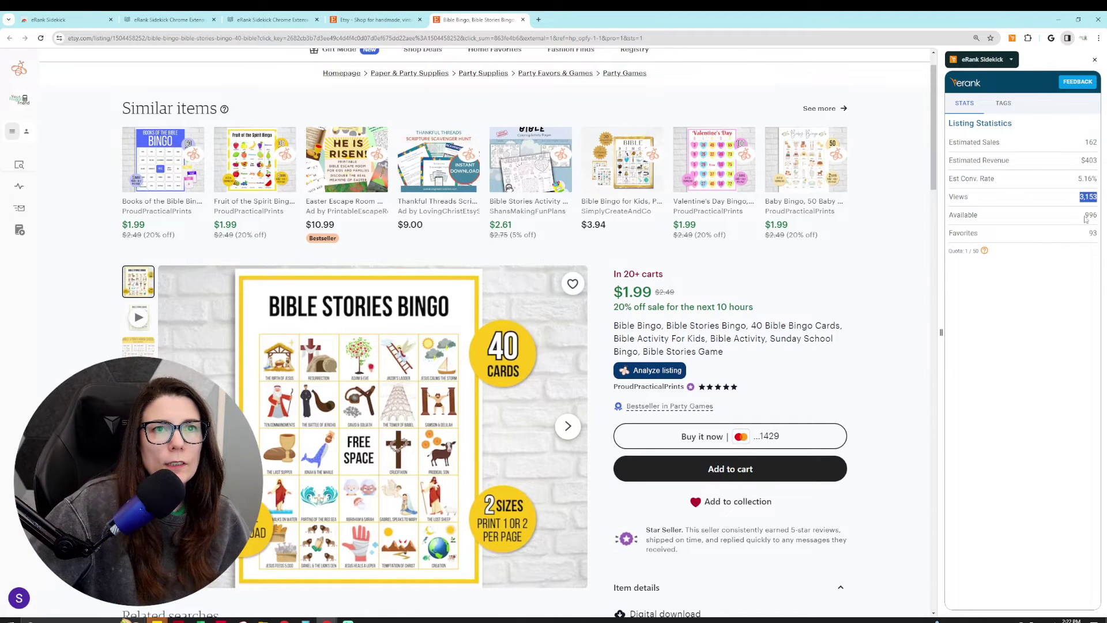
left_click_drag(1084, 215, 1101, 221)
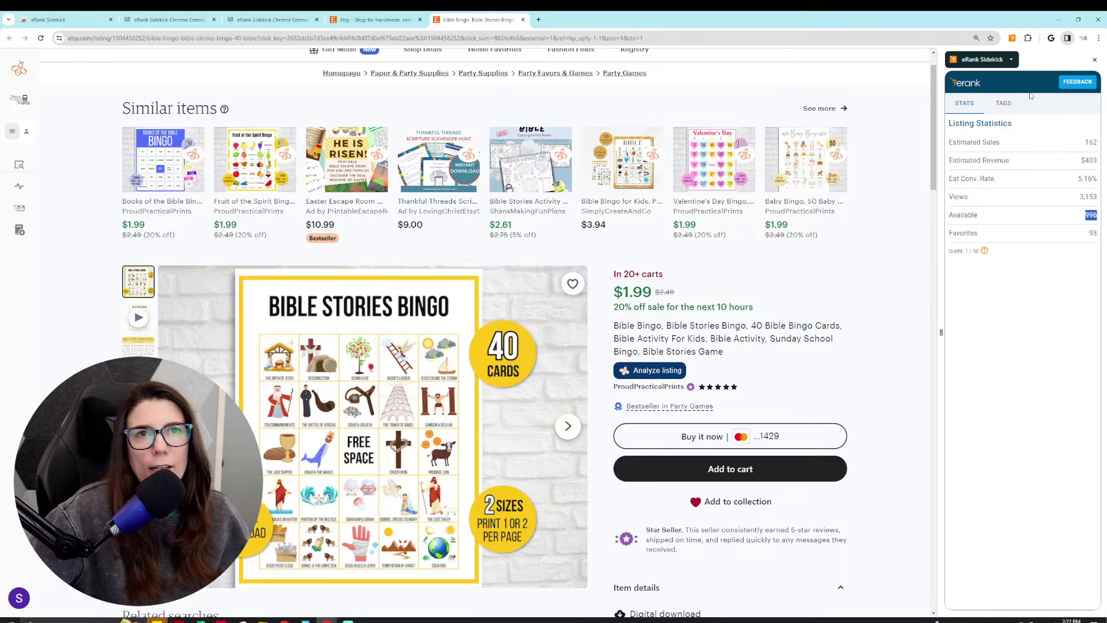
Step: List the listing's 13 eRank tags with search volume and competition, highlighting sunday school bingo
left_click(1004, 104)
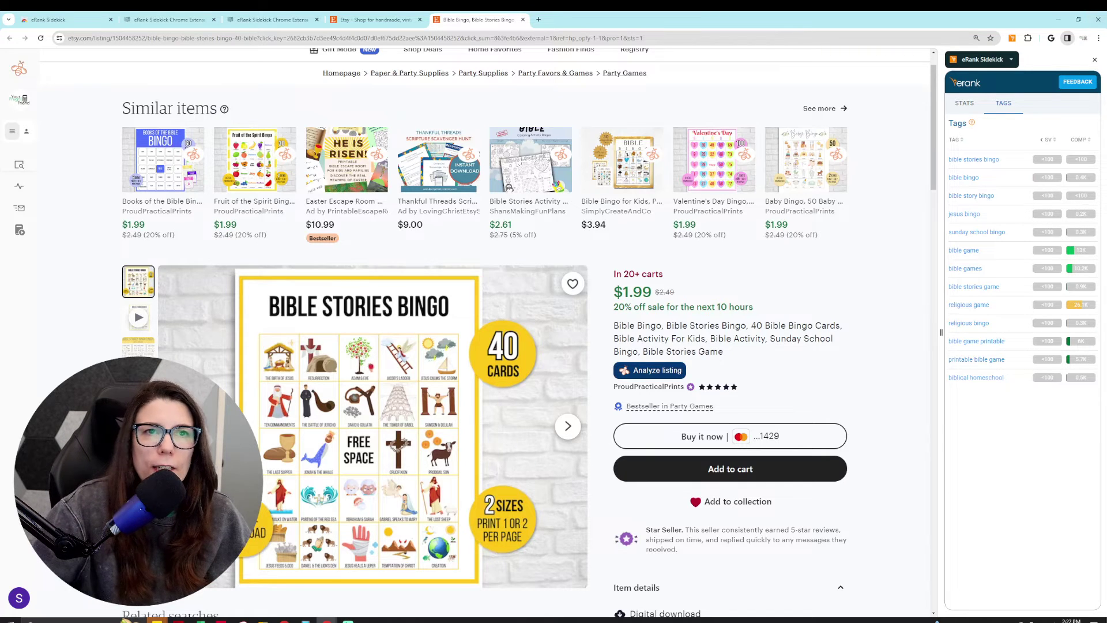
left_click_drag(1002, 160, 954, 234)
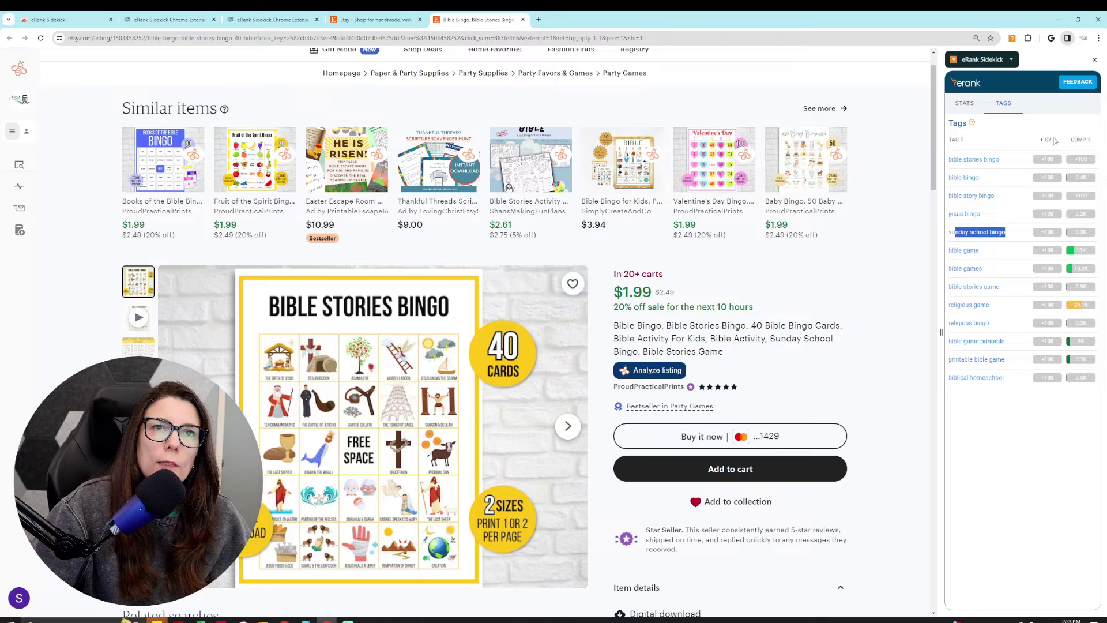
mouse_move(1048, 143)
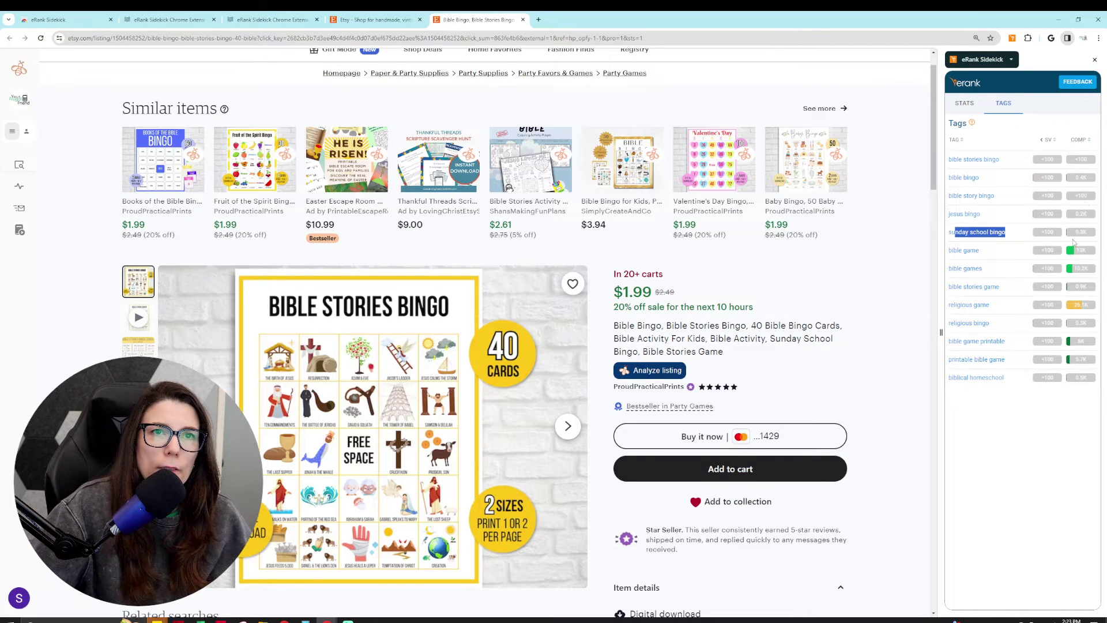
right_click(1063, 287)
left_click(1034, 475)
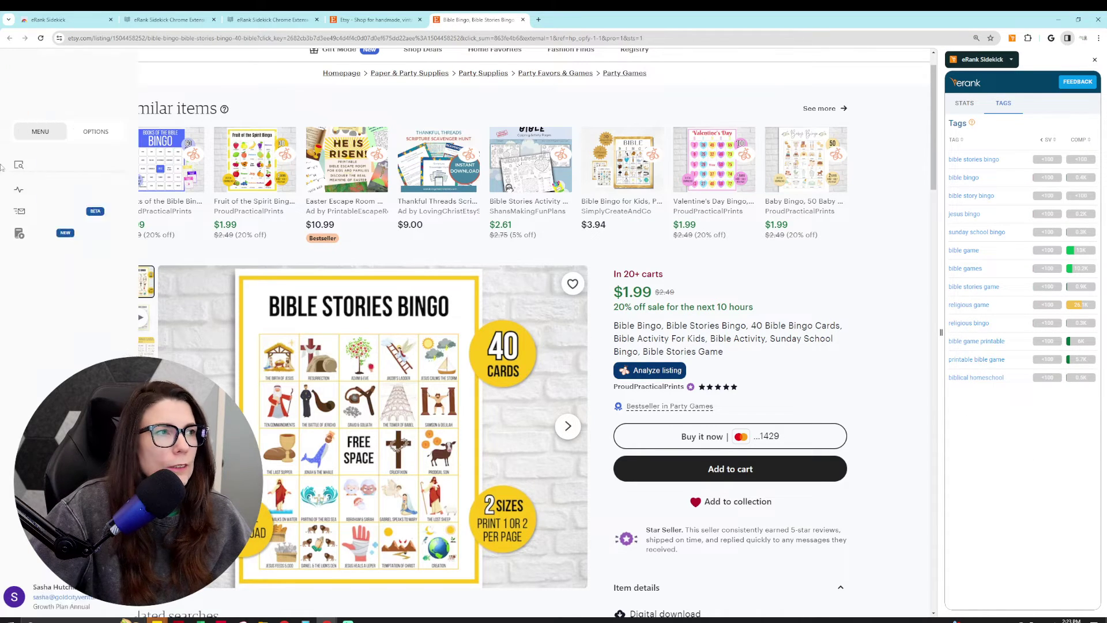
mouse_move(30, 161)
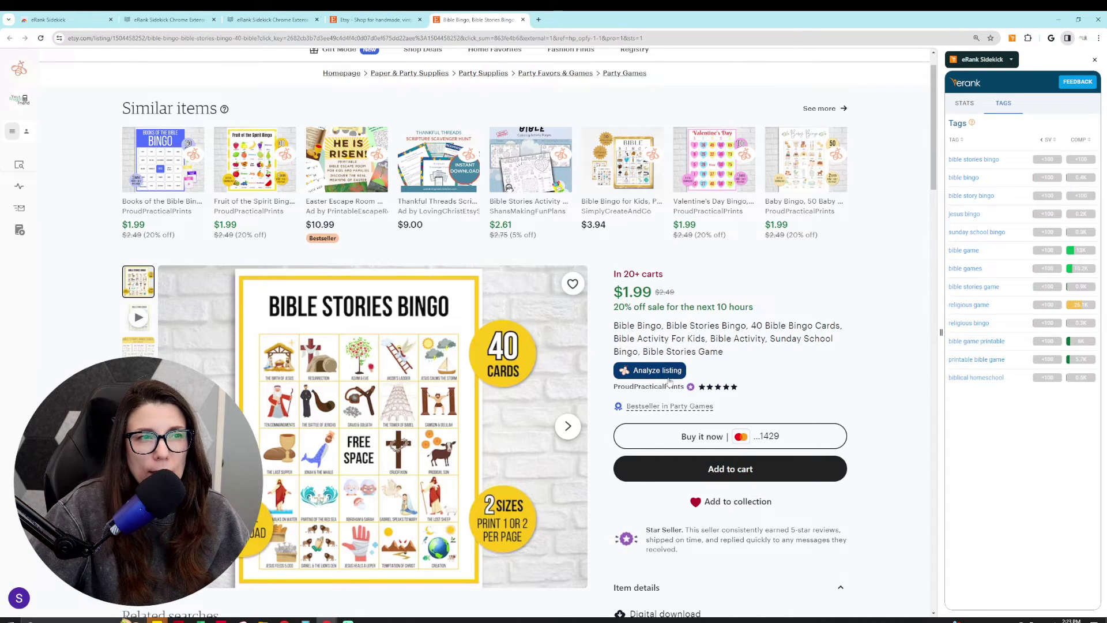
Step: Open Everbee's Listing Details for Bible Stories Bingo and review its tags table, led by bible game (290)
left_click(653, 370)
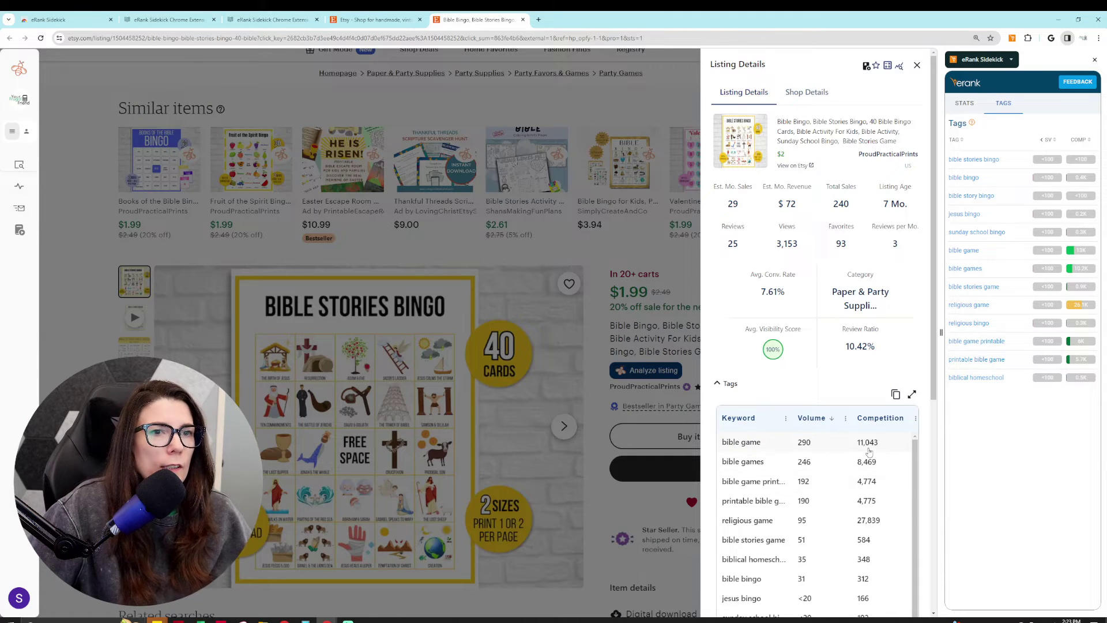
scroll(869, 451, "down", 2)
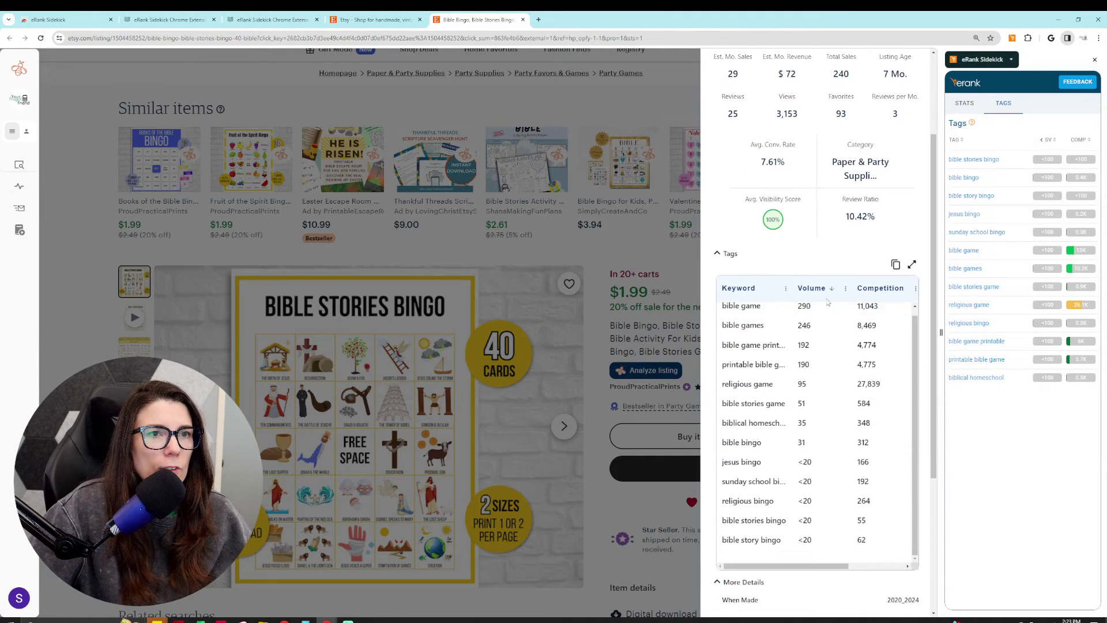
scroll(811, 340, "up", 1)
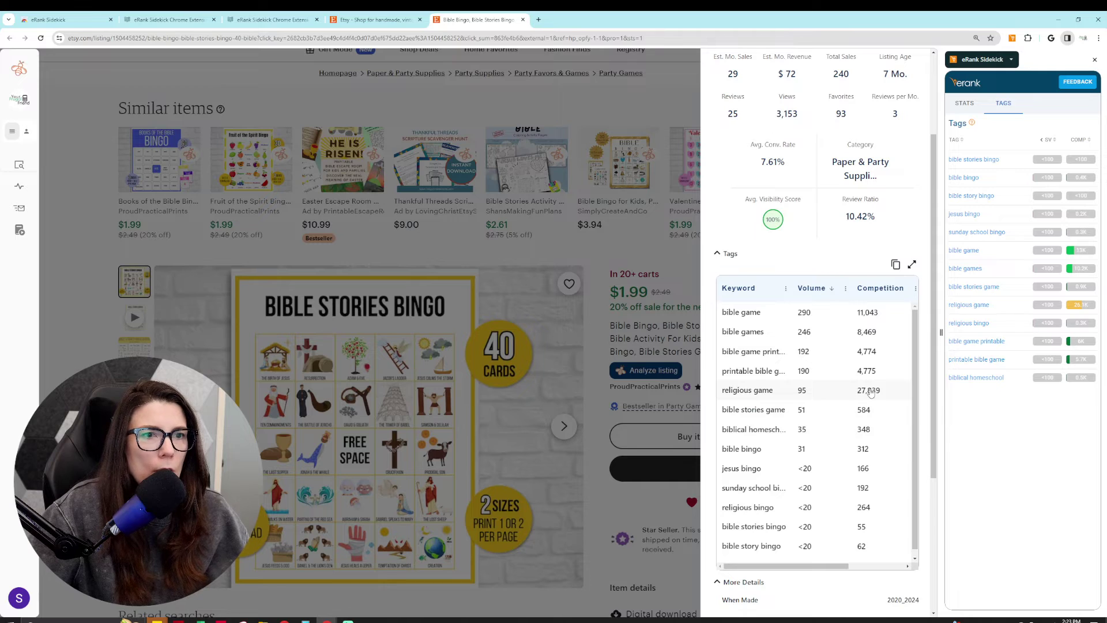
scroll(871, 393, "down", 1)
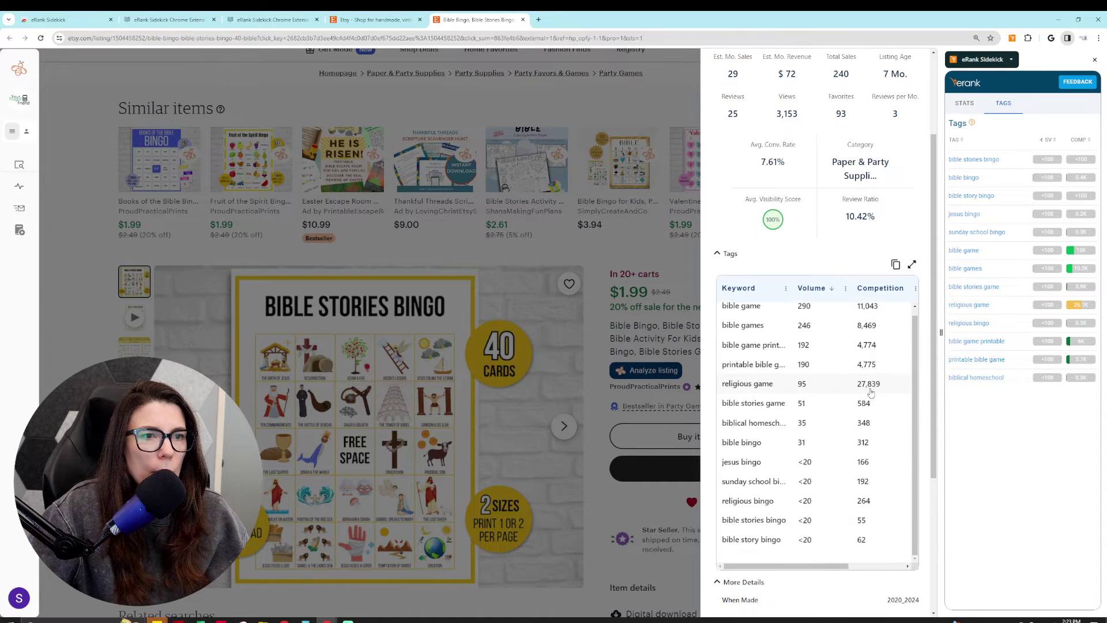
scroll(767, 374, "up", 1)
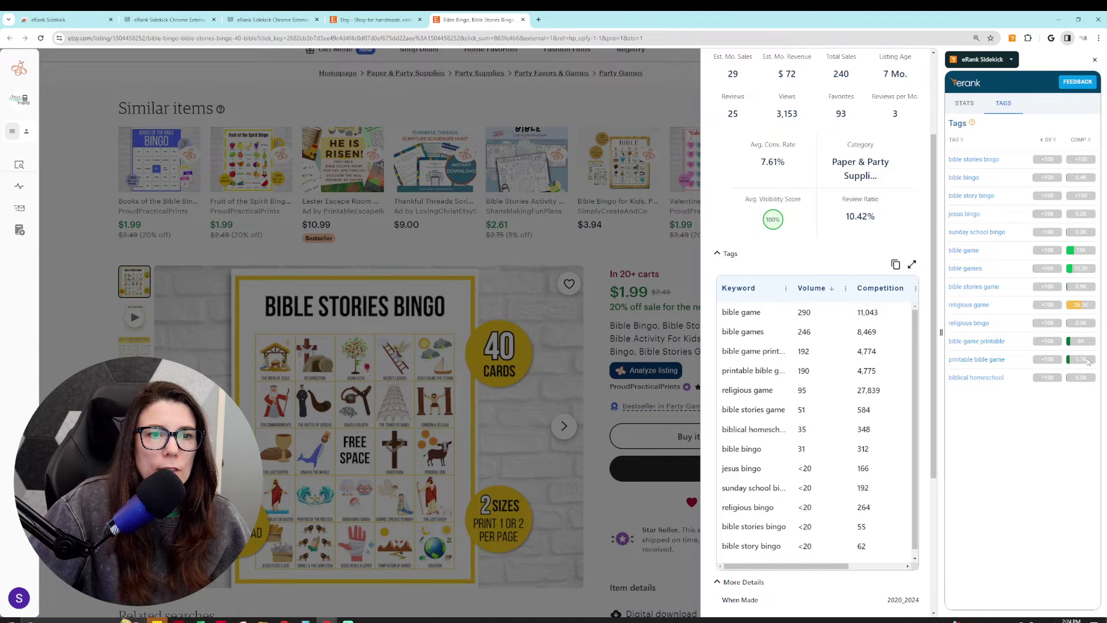
Step: Highlight Everbee's 29 estimated monthly sales and 240 total sales for the listing
scroll(863, 268, "up", 3)
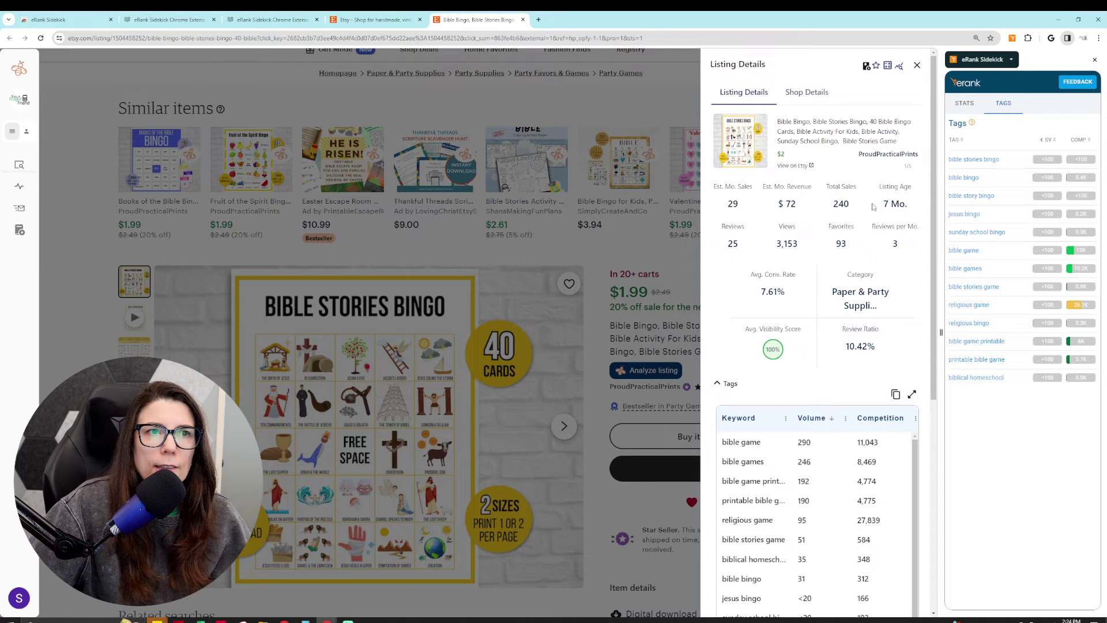
double_click(737, 205)
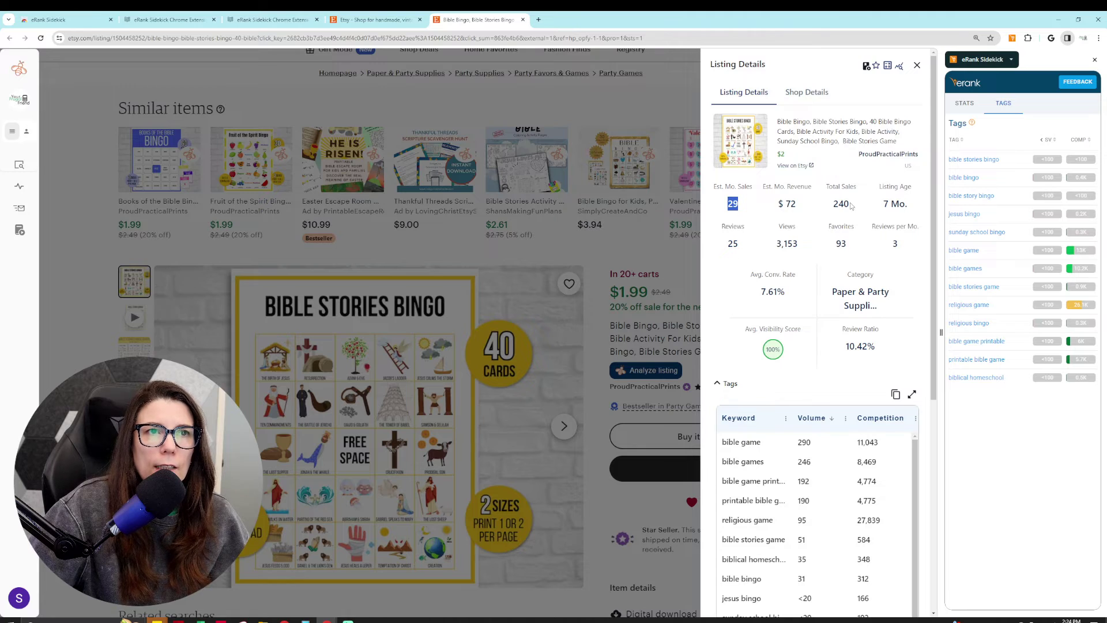
left_click_drag(852, 204, 832, 206)
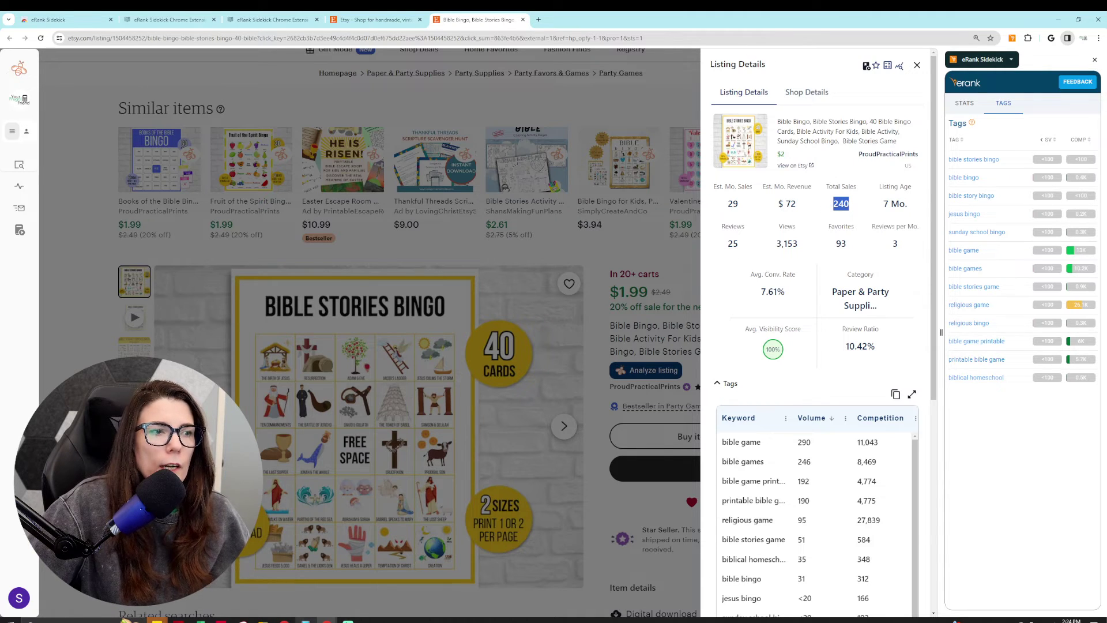
Step: Compute 240 ÷ 7 in Calculator and compare it with monthly sales and the 7-month listing age
left_click(306, 620)
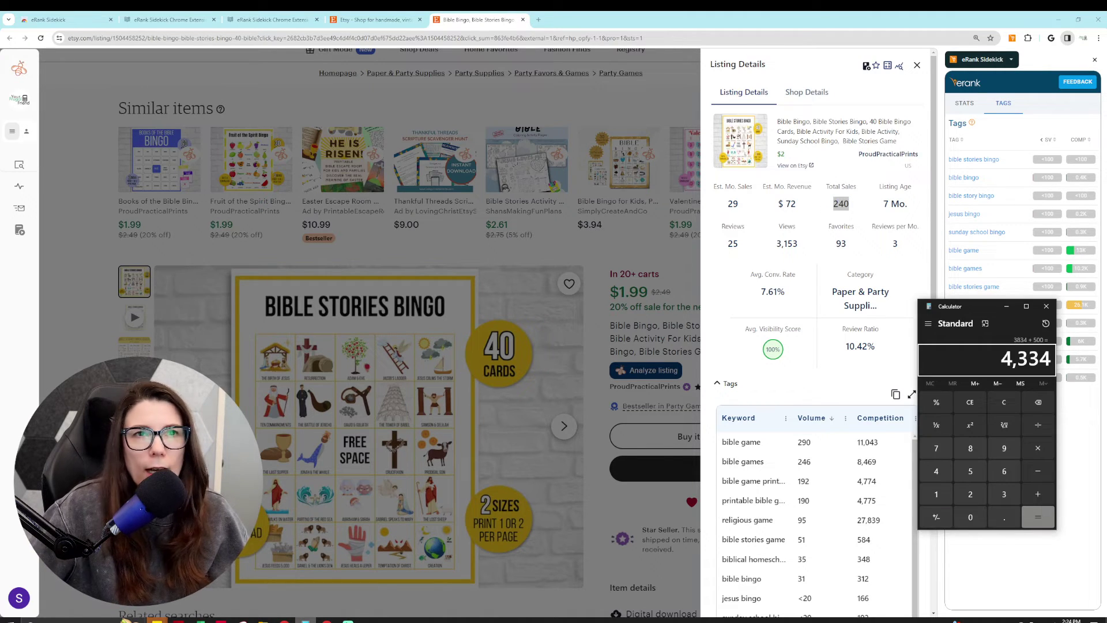
type("240+")
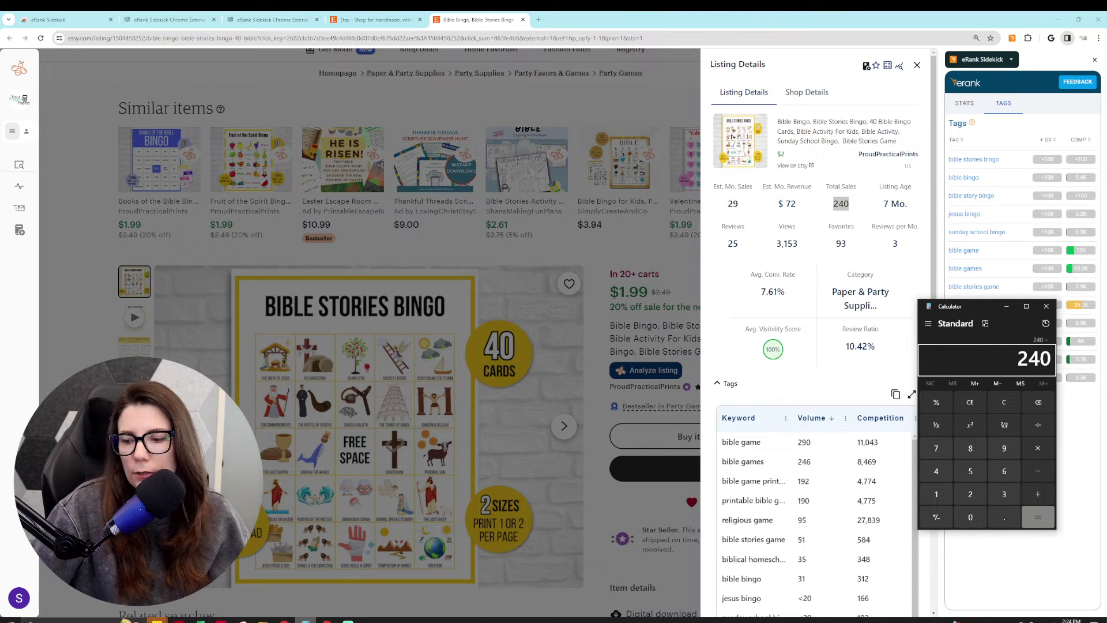
type("7")
key("Return")
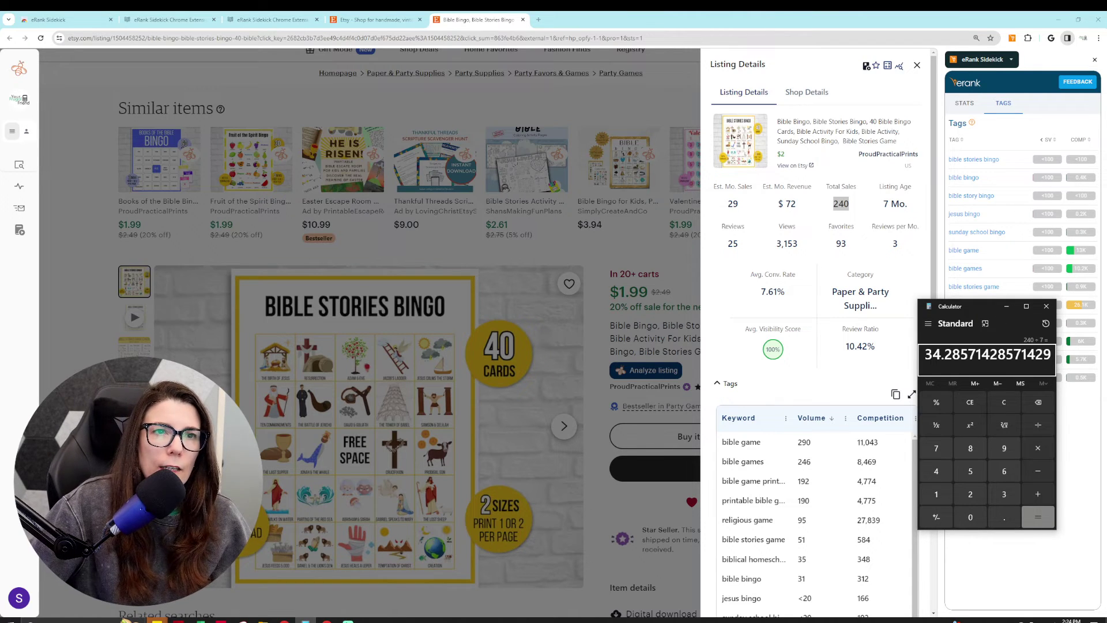
double_click(732, 204)
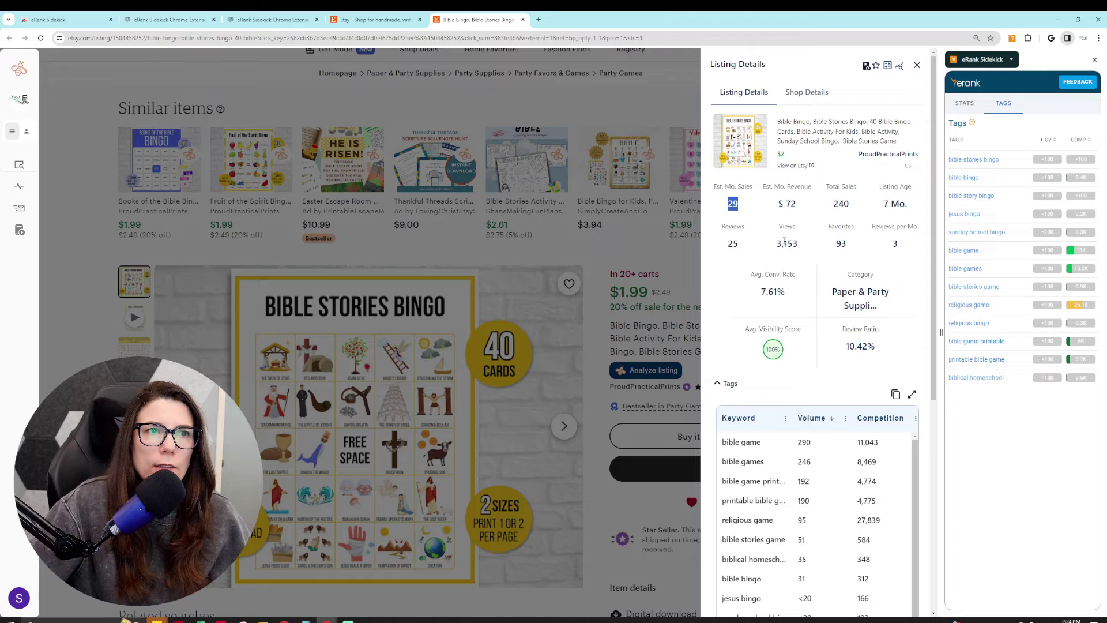
mouse_move(911, 211)
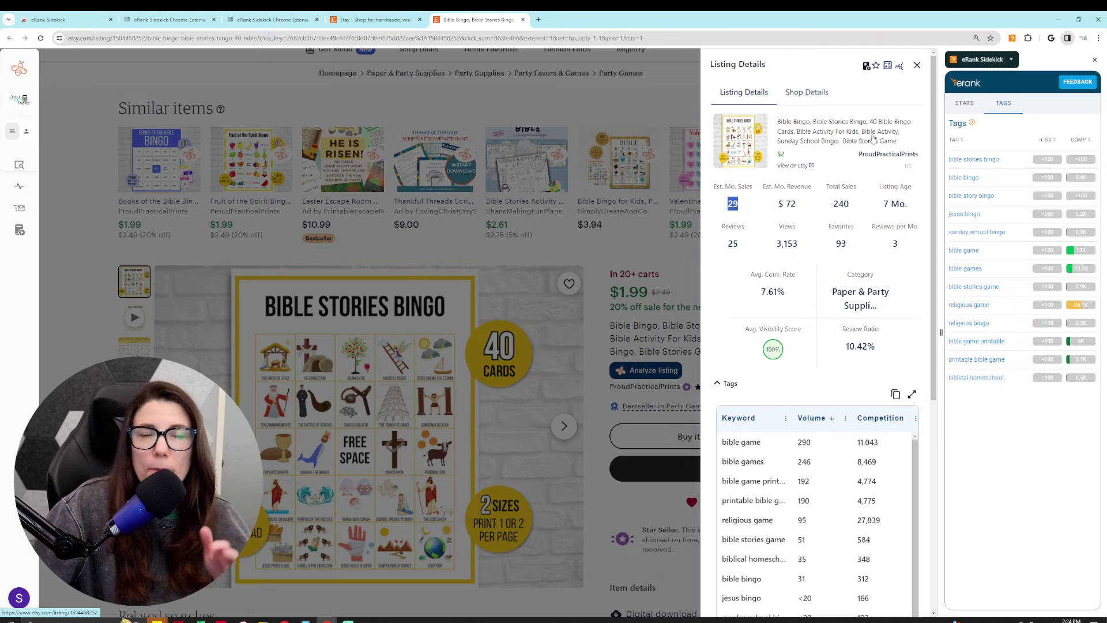
left_click_drag(838, 203, 884, 209)
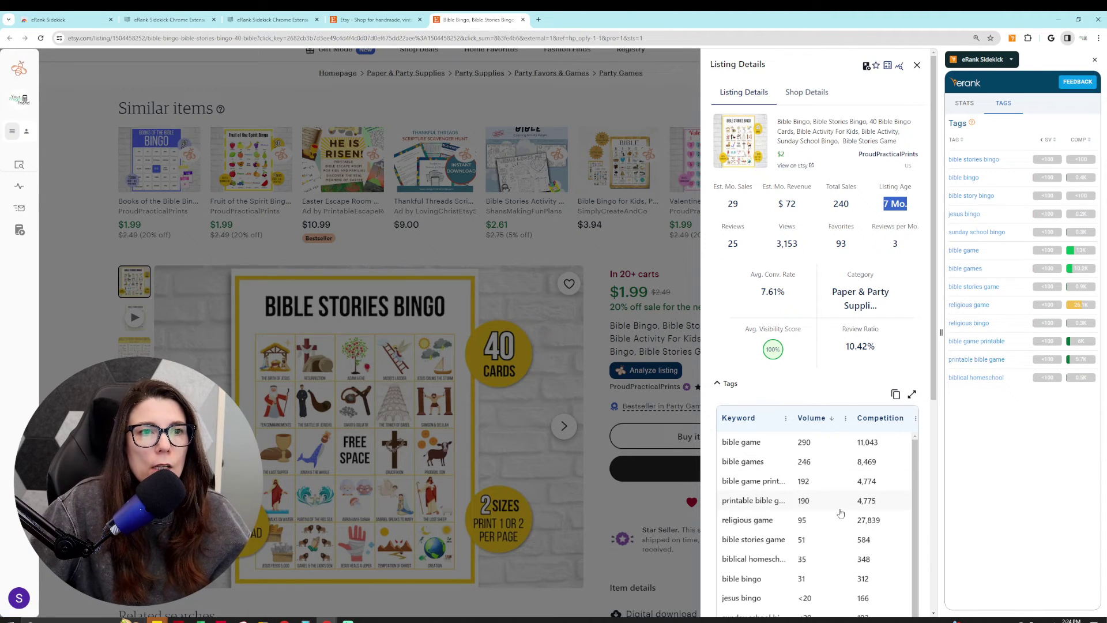
Step: Show Everbee's Shop Details and highlight 22,601 total sales, 13-month shop age and 323 listings
left_click(810, 94)
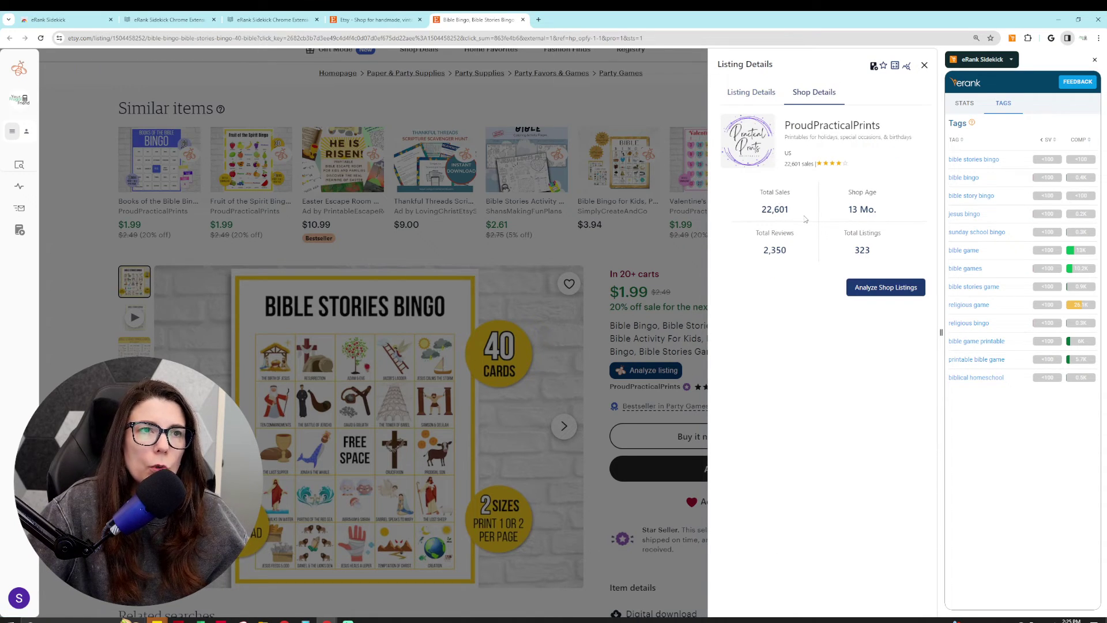
left_click_drag(805, 219, 753, 215)
left_click_drag(893, 206, 848, 211)
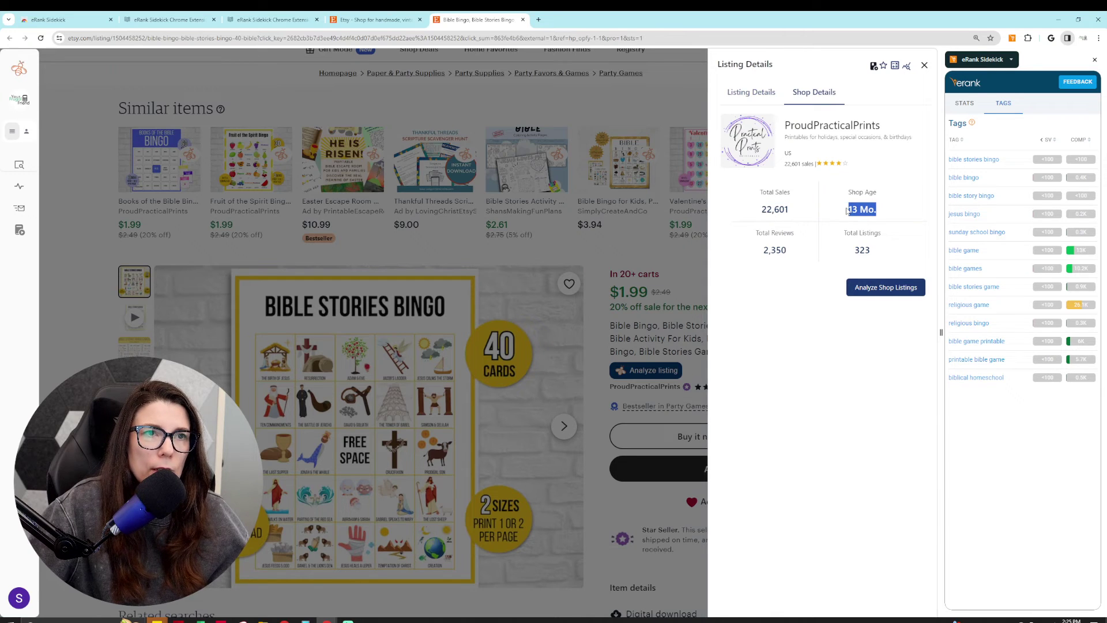
left_click_drag(899, 254, 854, 257)
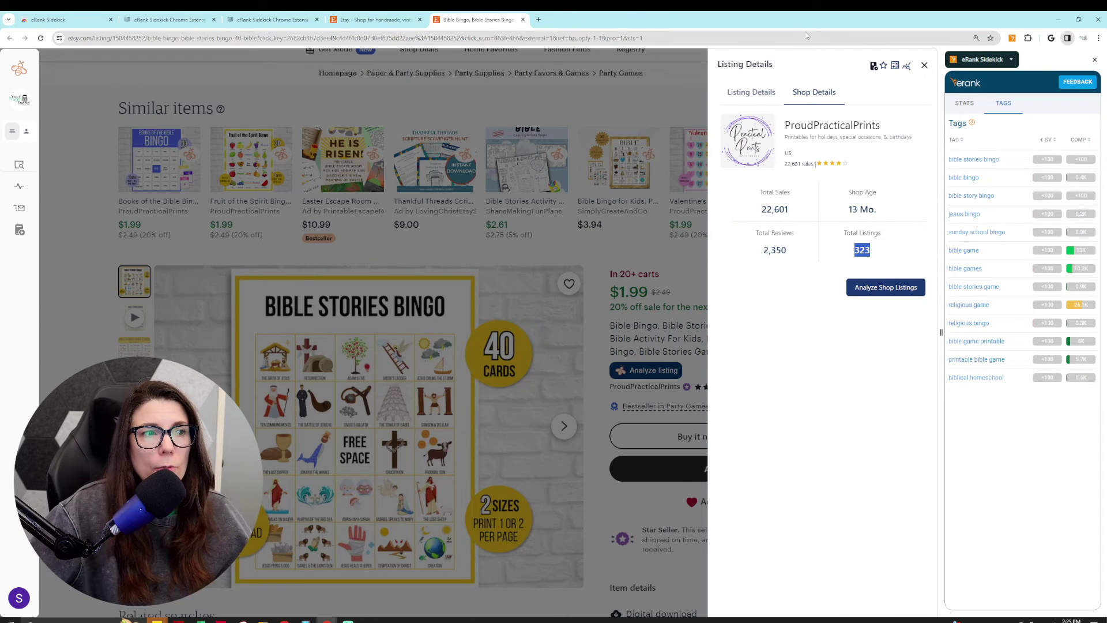
Step: Return to Everbee's Listing Details and scroll through the tags table and back to the top
left_click(758, 97)
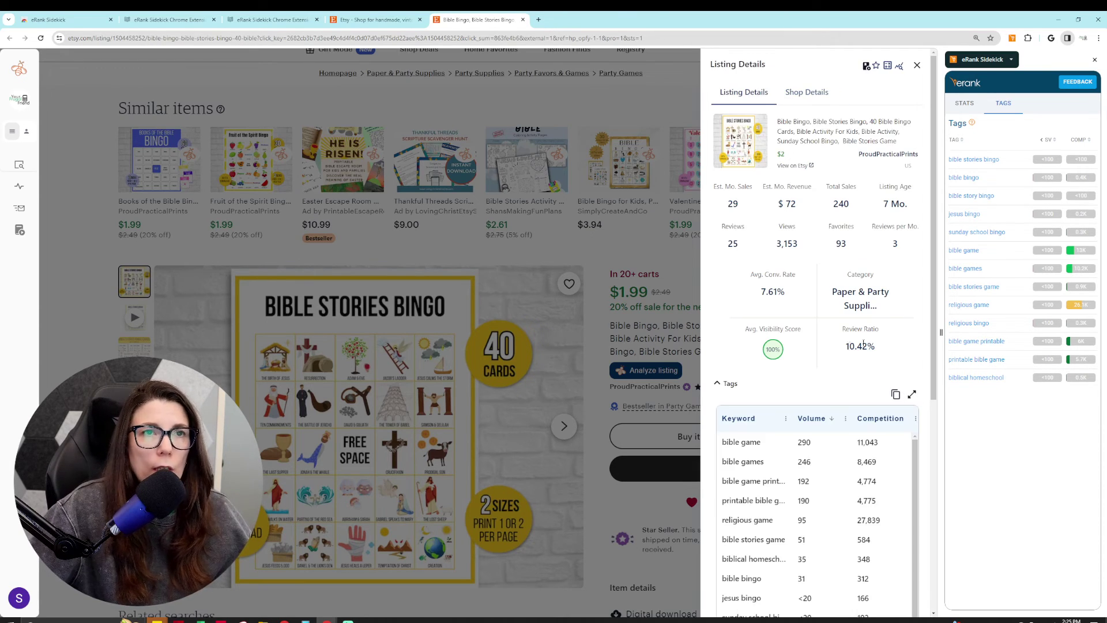
scroll(848, 338, "down", 5)
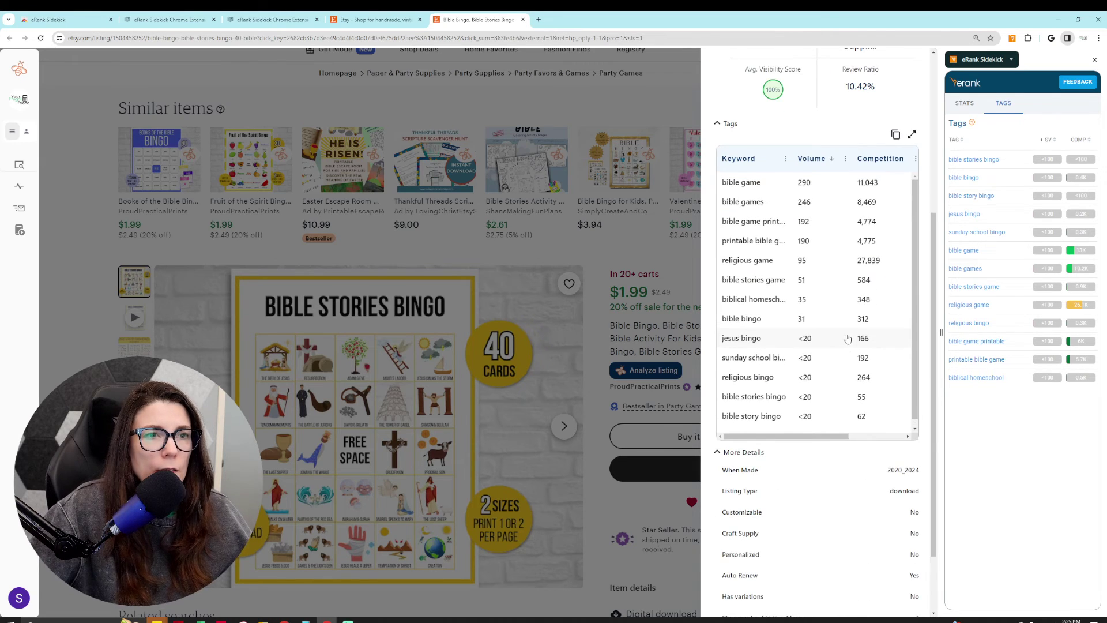
scroll(851, 334, "up", 5)
scroll(855, 306, "down", 2)
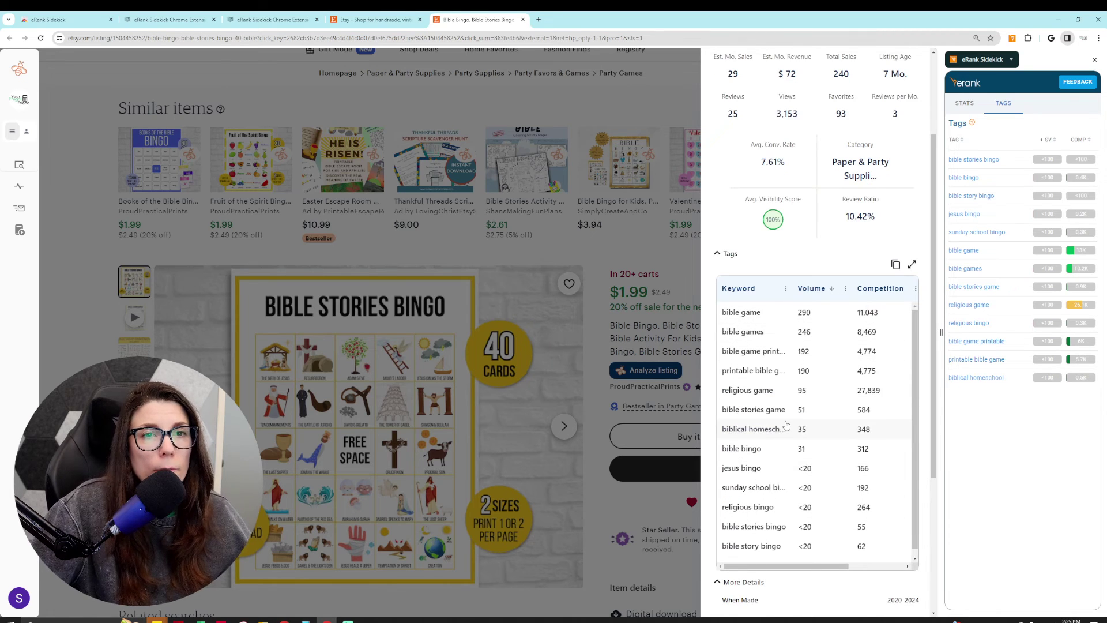
scroll(786, 426, "up", 2)
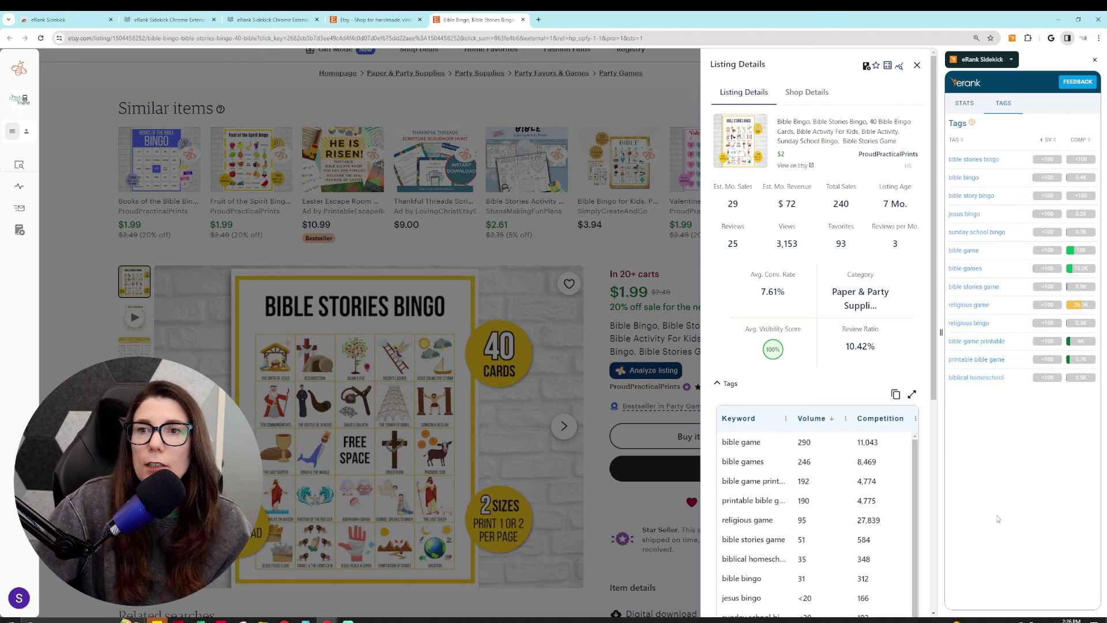
left_click(917, 65)
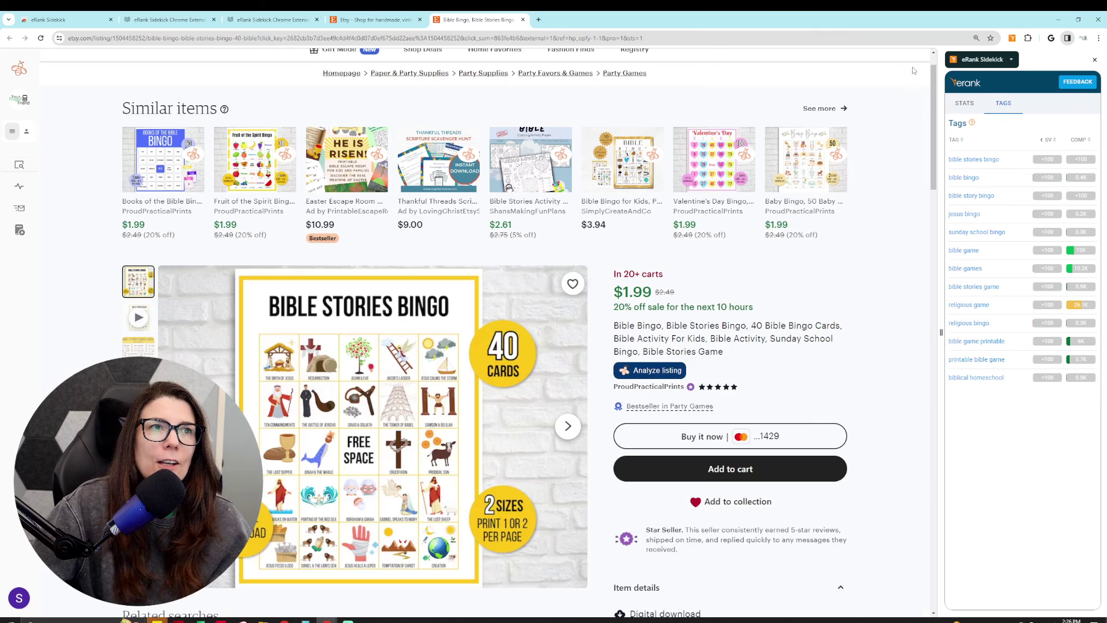